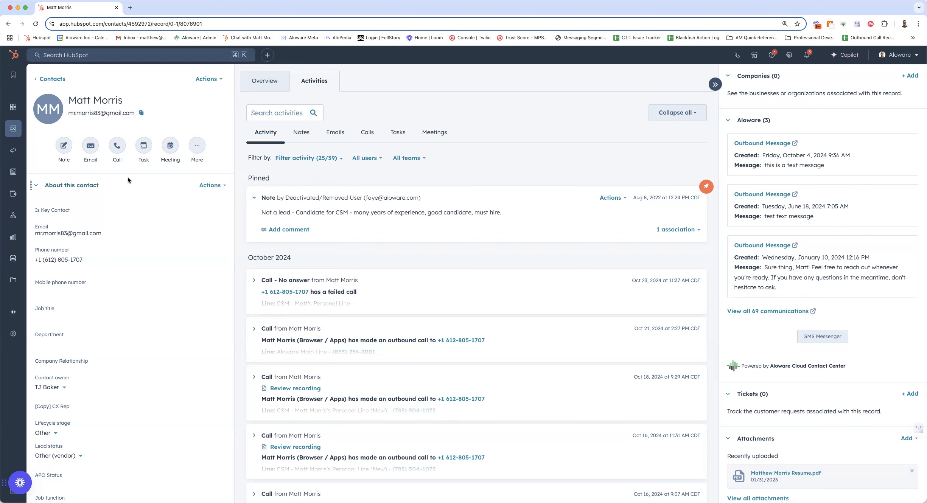
# Call the contact's phone number through Aloware using the CSM personal line marked (New).
pyautogui.click(121, 152)
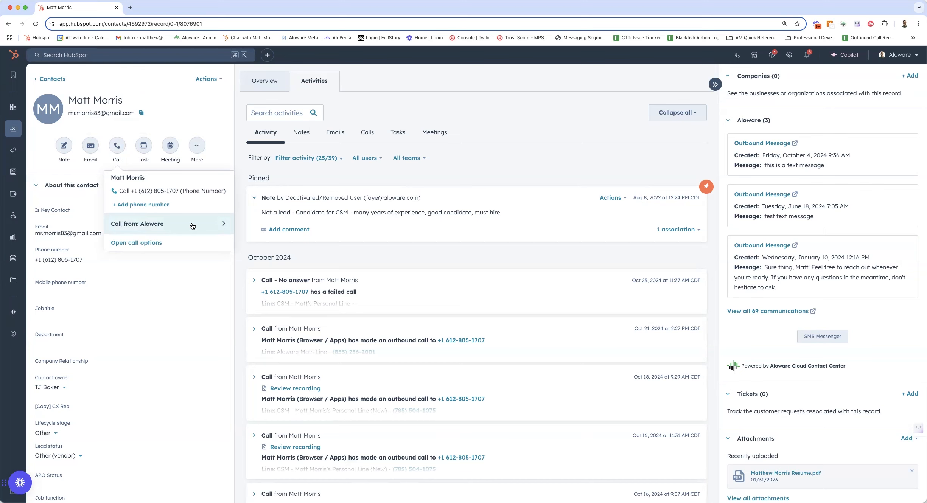
pyautogui.click(145, 192)
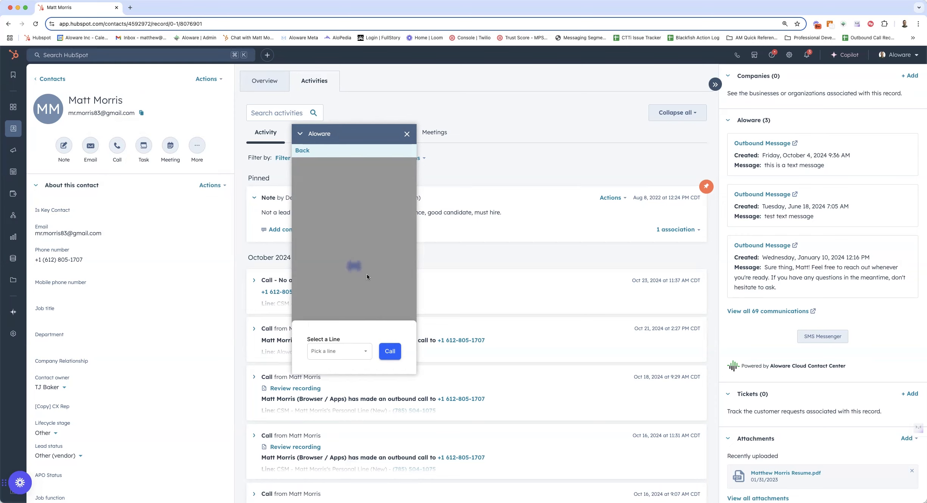
pyautogui.click(344, 356)
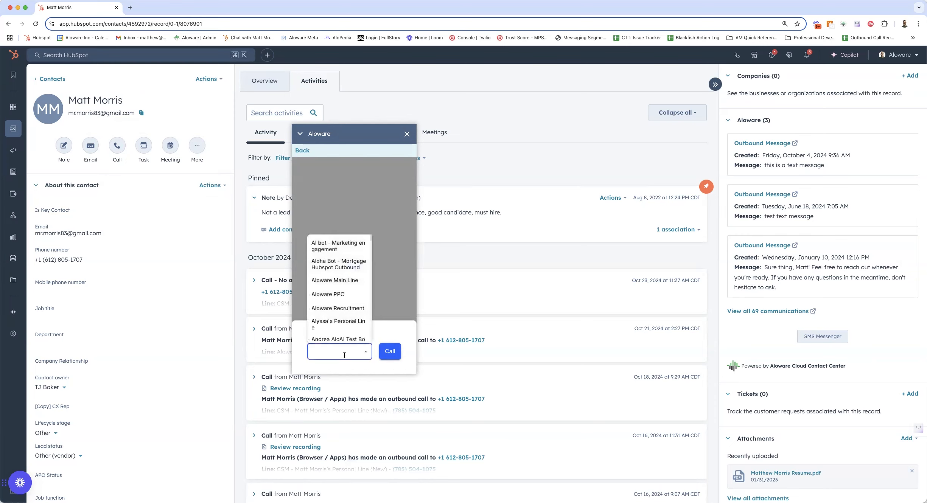
pyautogui.write('matt')
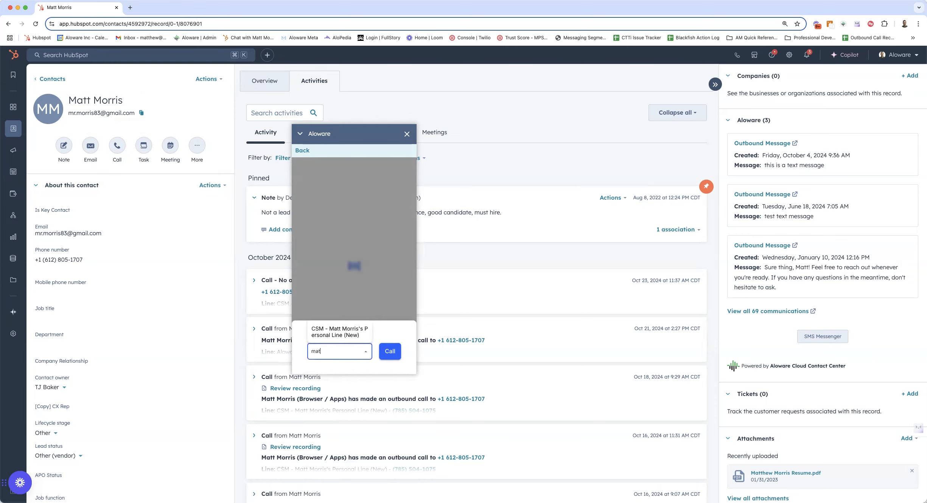
pyautogui.click(345, 336)
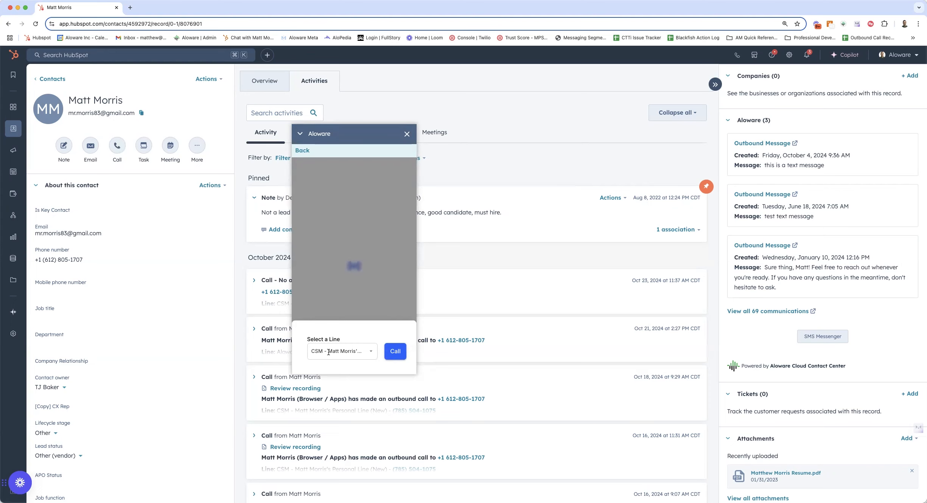
pyautogui.click(395, 351)
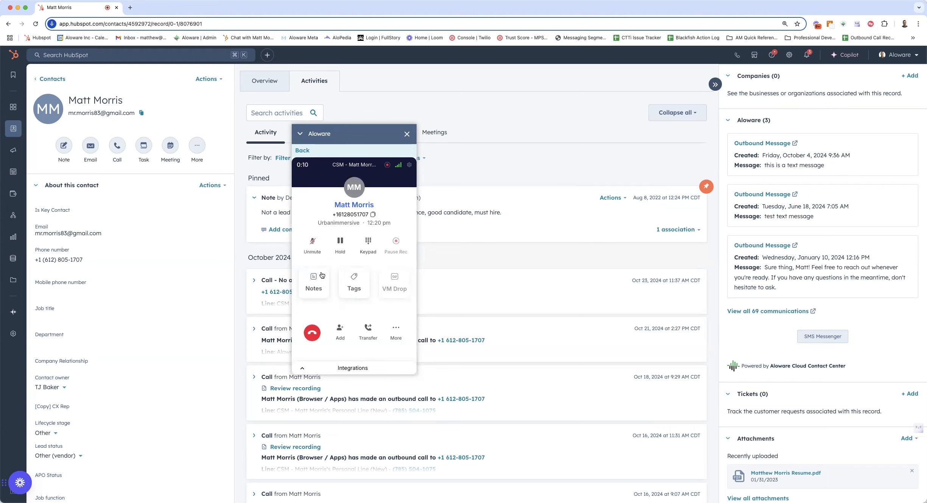
# Put the active call on hold and check the dial pad.
pyautogui.click(341, 244)
pyautogui.click(368, 244)
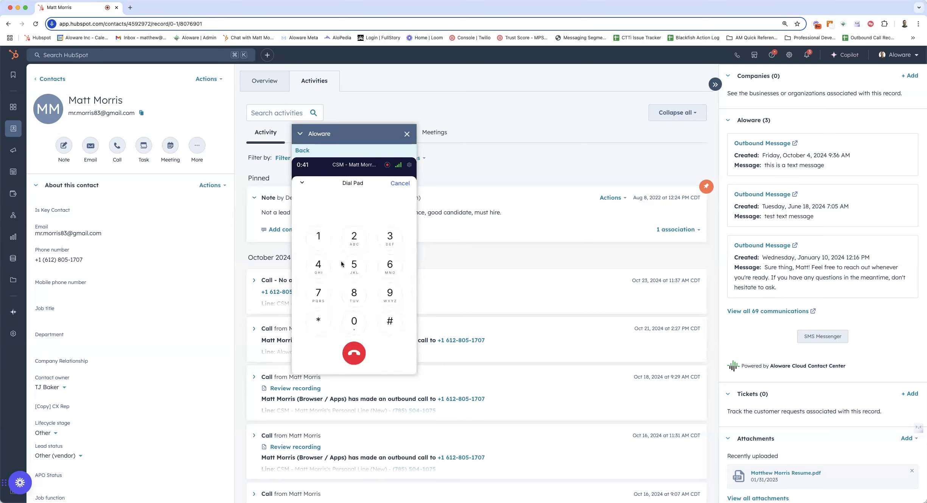
pyautogui.click(403, 184)
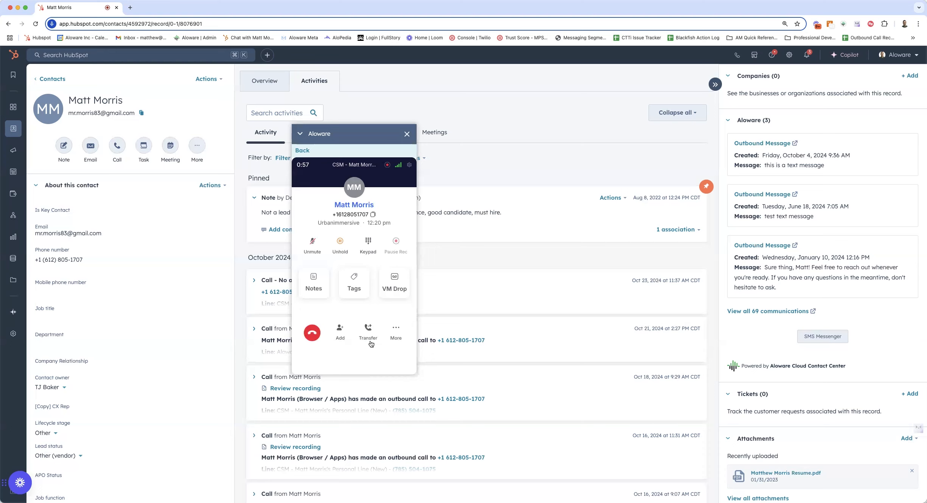
# Check the additional in-call options and end the call.
pyautogui.click(396, 330)
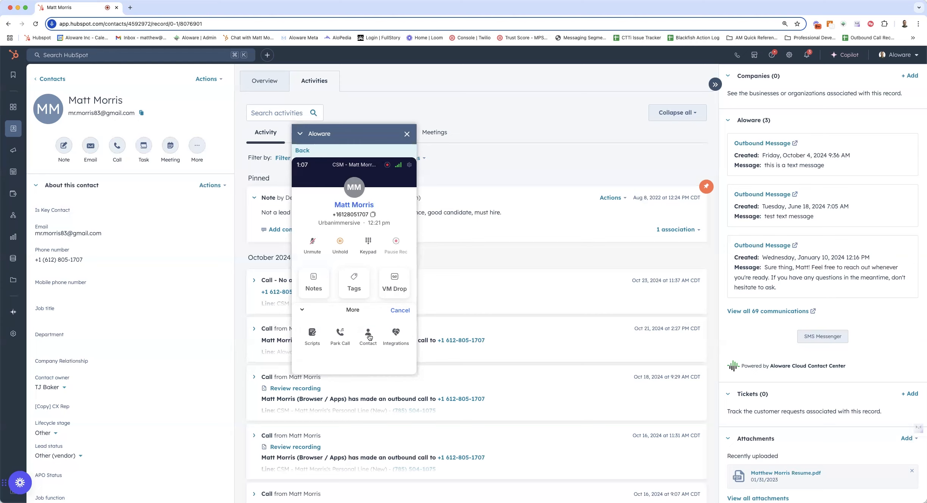
pyautogui.click(396, 312)
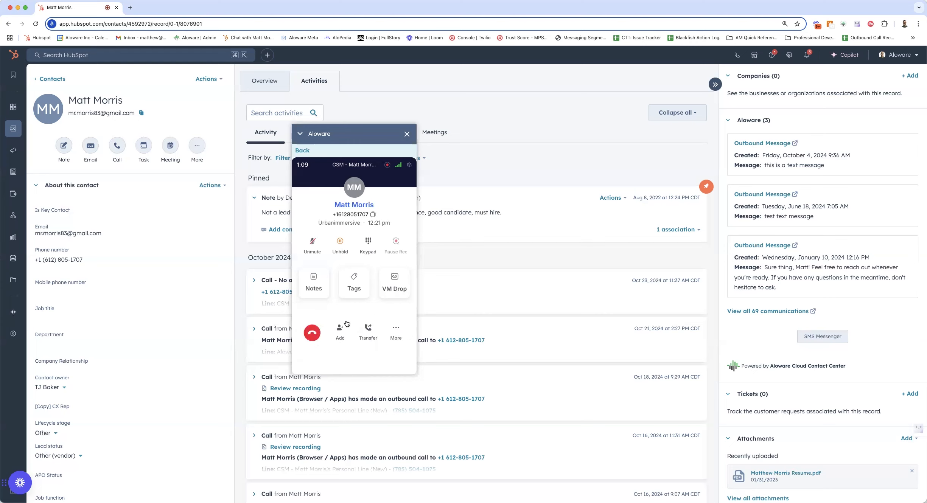
pyautogui.click(311, 335)
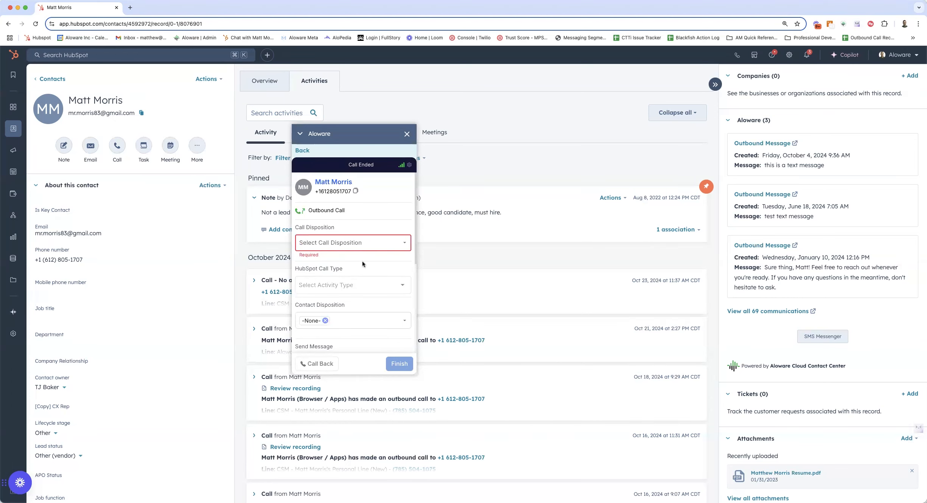
# Set the ended call's Call Disposition to Test.
pyautogui.click(362, 243)
pyautogui.scroll(-3, 335, 321)
pyautogui.scroll(-3, 335, 325)
pyautogui.scroll(-2, 329, 340)
pyautogui.click(327, 322)
# Review the remaining wrap-up fields, finish the call and close the Aloware dialer.
pyautogui.scroll(-1, 366, 306)
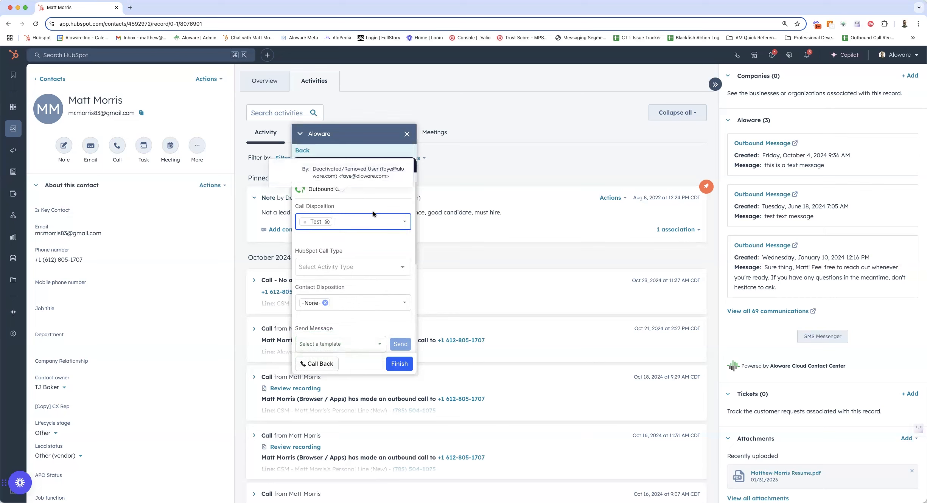
pyautogui.scroll(-3, 360, 315)
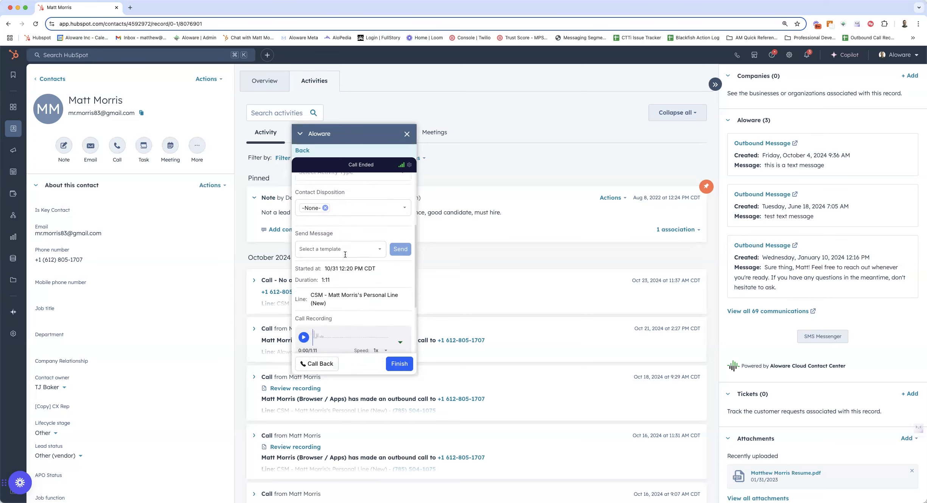
pyautogui.scroll(-2, 370, 282)
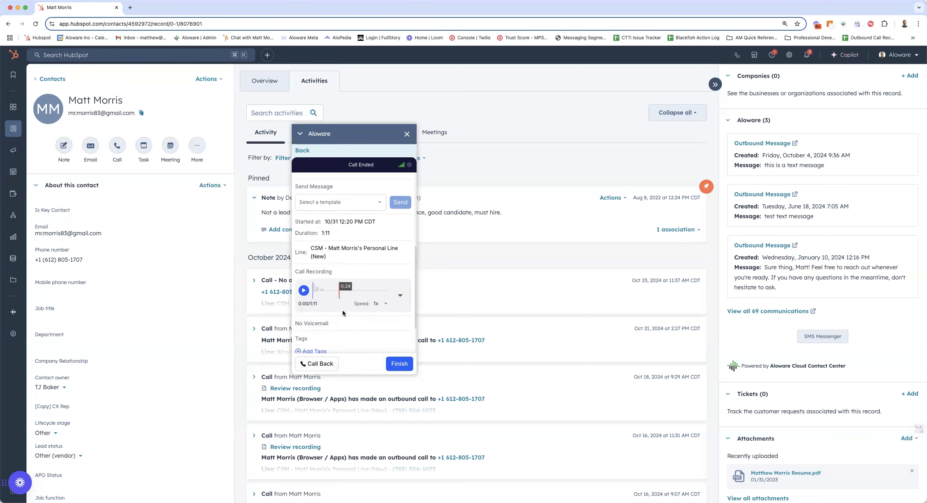
pyautogui.scroll(-2, 352, 322)
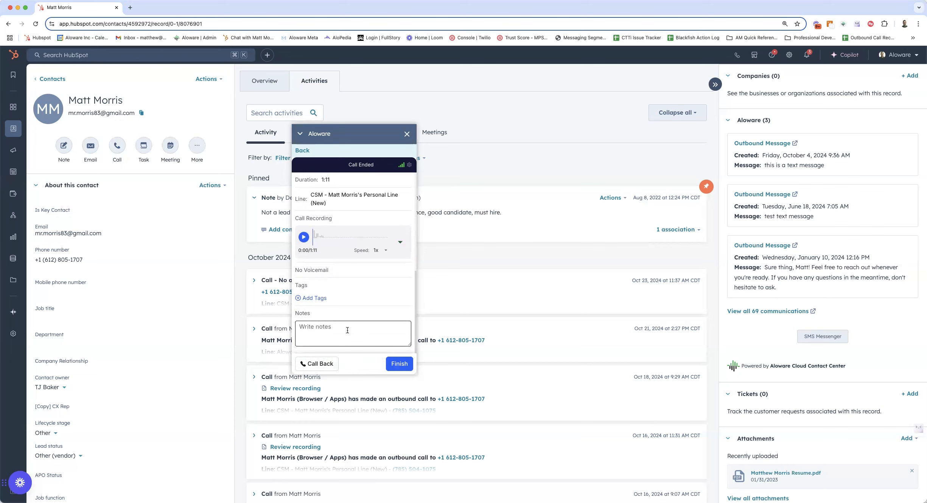
pyautogui.click(399, 364)
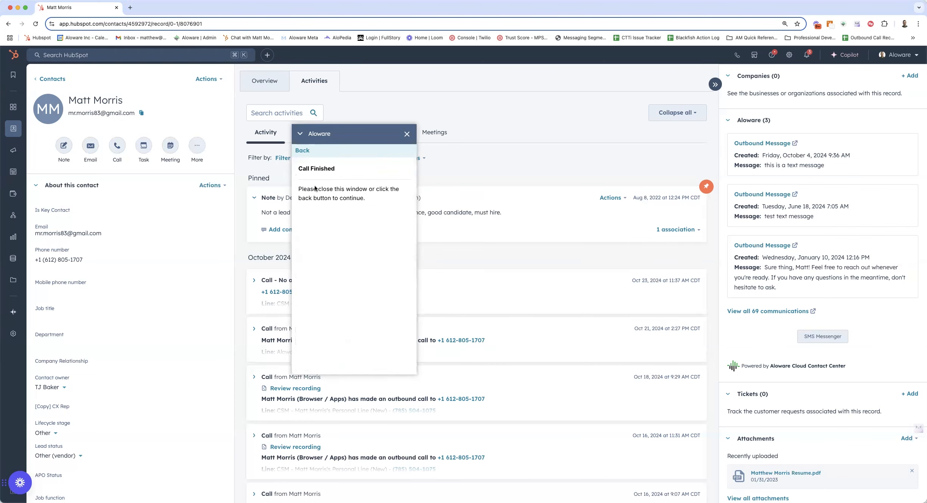
pyautogui.click(407, 134)
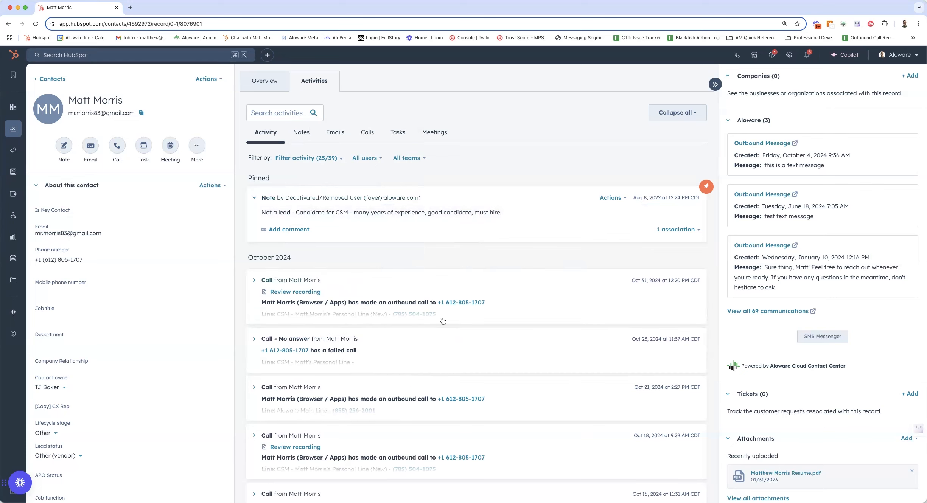
# Expand the October 31, 2024 call in the contact's activity timeline and review its logged details.
pyautogui.click(254, 282)
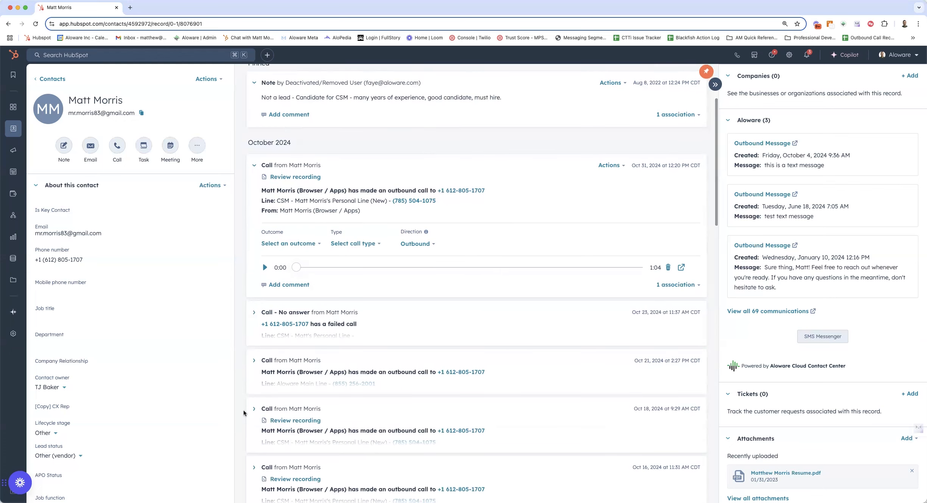
pyautogui.scroll(-2, 242, 417)
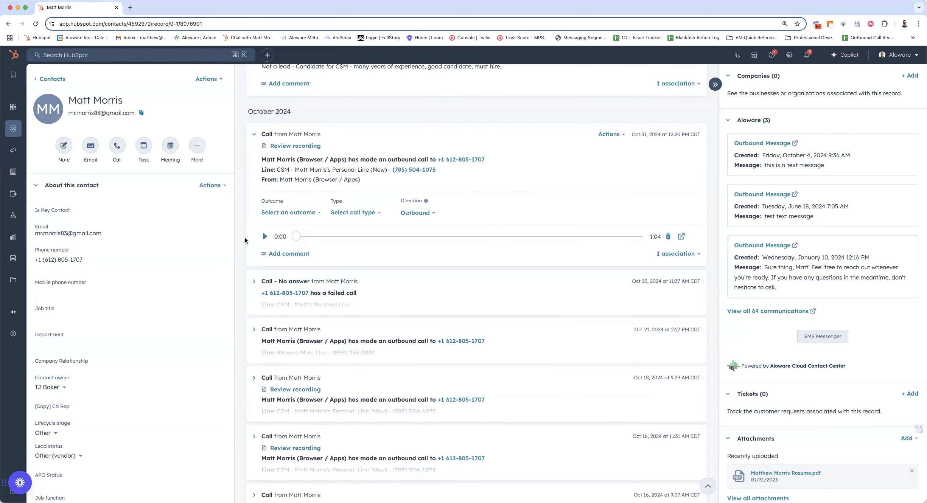
pyautogui.scroll(2, 254, 270)
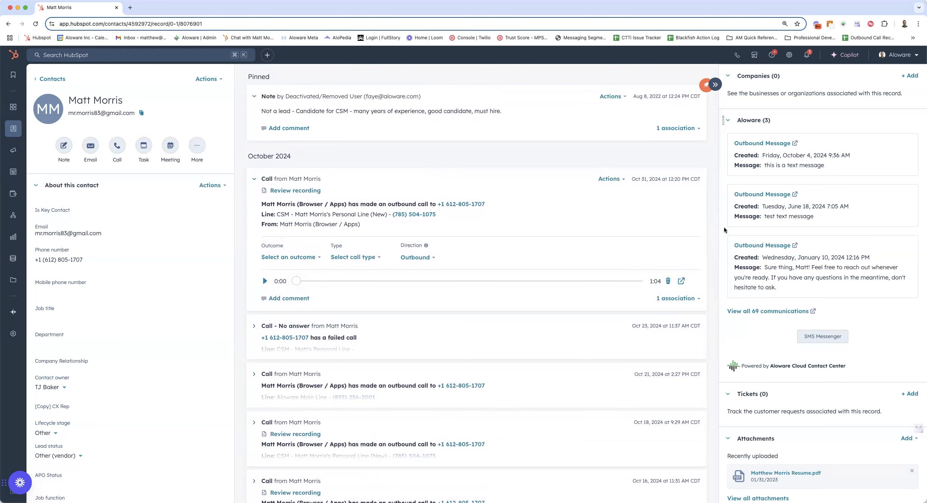
pyautogui.scroll(2, 723, 233)
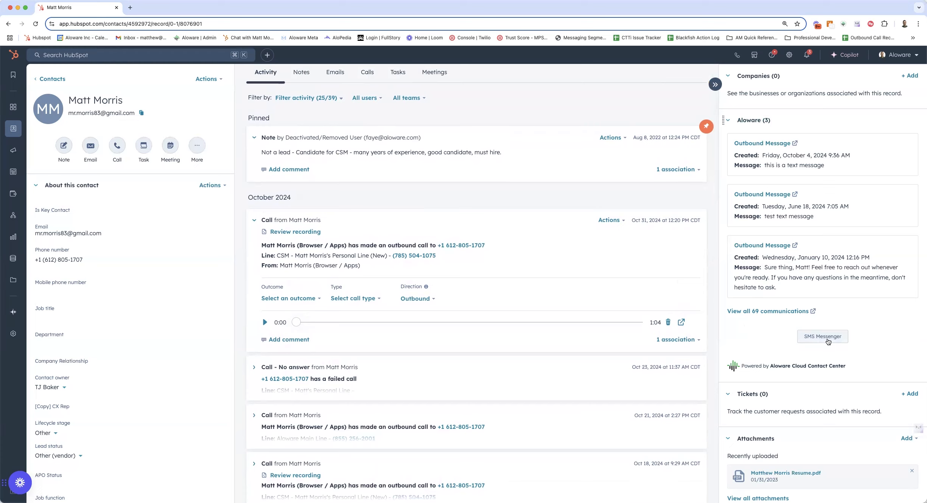
# Open the contact's SMS Messenger and examine the communication history, including the details of the 1:46 outbound call.
pyautogui.click(829, 339)
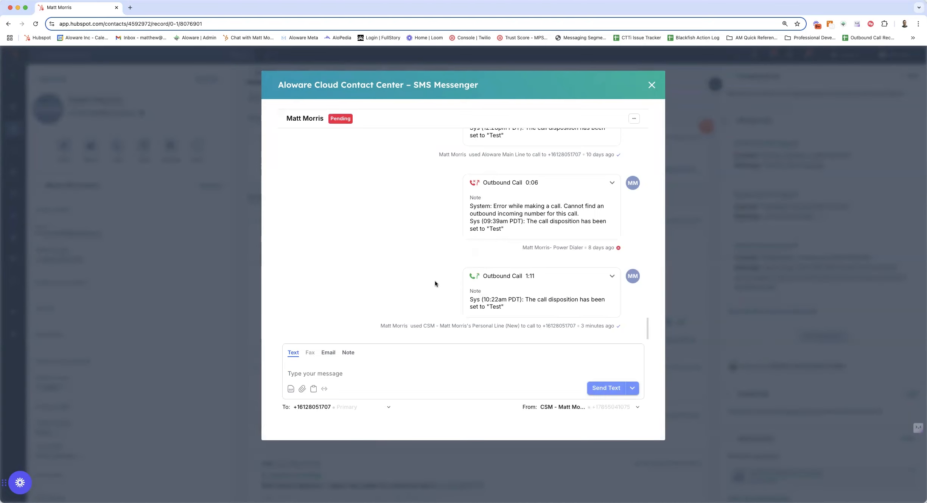
pyautogui.scroll(5, 434, 281)
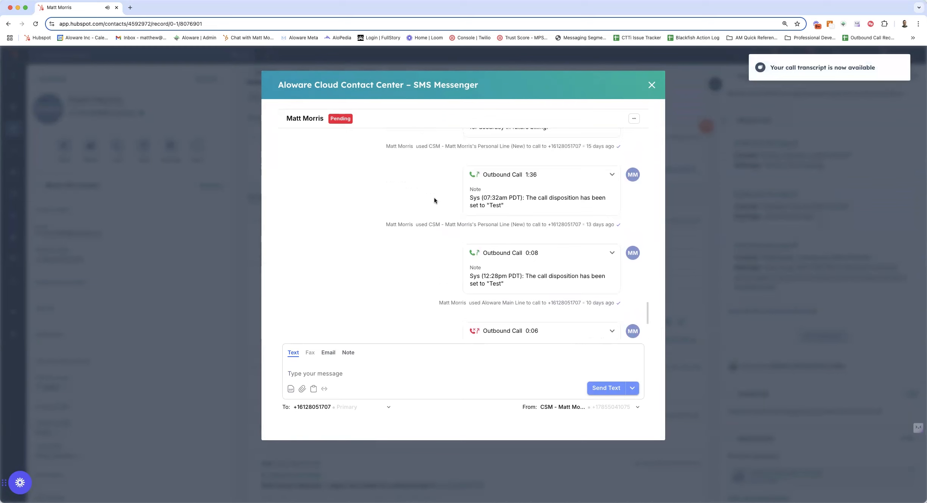
pyautogui.scroll(4, 434, 197)
pyautogui.scroll(5, 431, 219)
pyautogui.scroll(1, 429, 237)
pyautogui.click(586, 177)
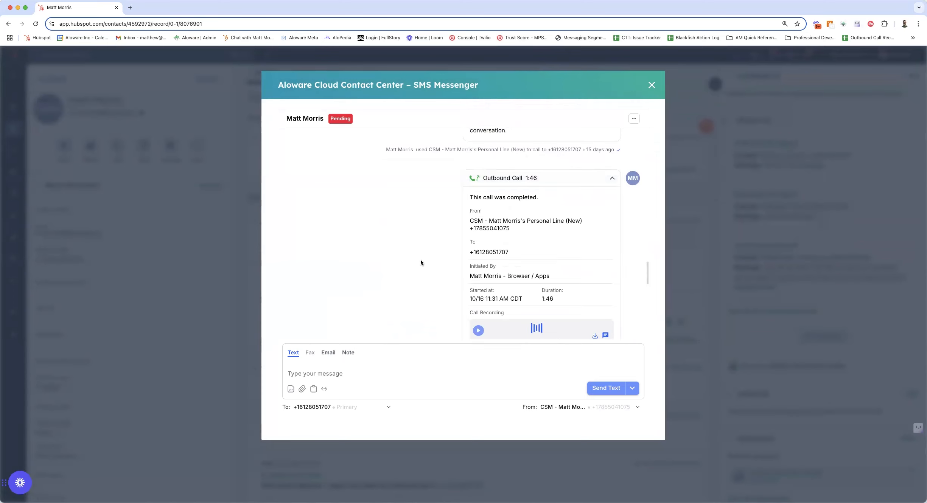
pyautogui.click(542, 178)
pyautogui.scroll(-10, 429, 262)
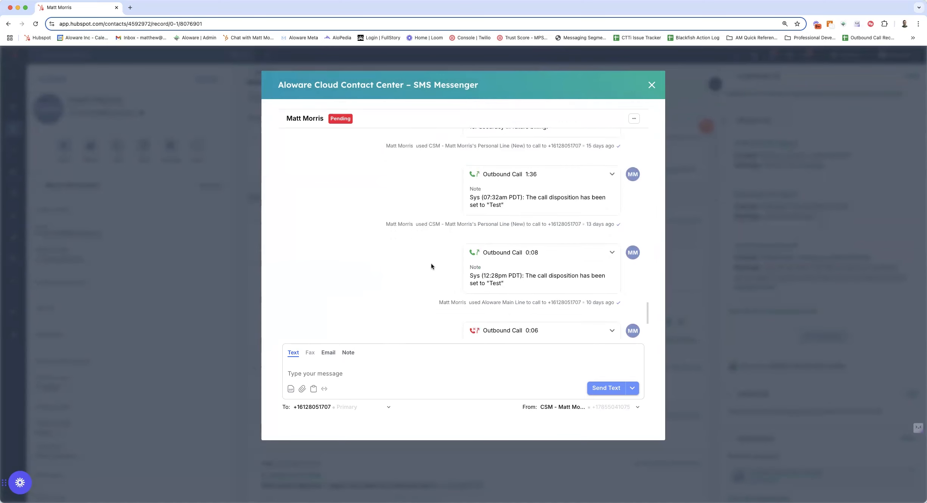
pyautogui.scroll(-4, 431, 264)
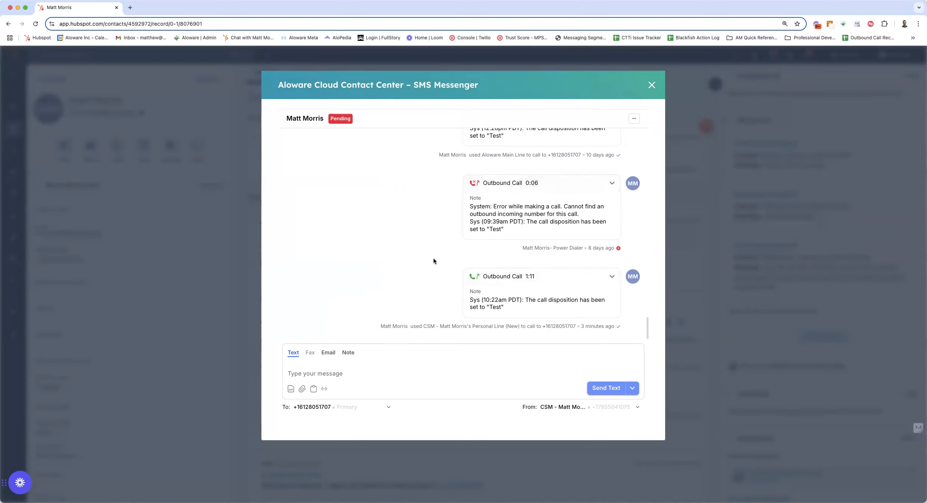
# Write "Test" as the text message and check which contact variables can be inserted.
pyautogui.click(325, 373)
pyautogui.write('Test')
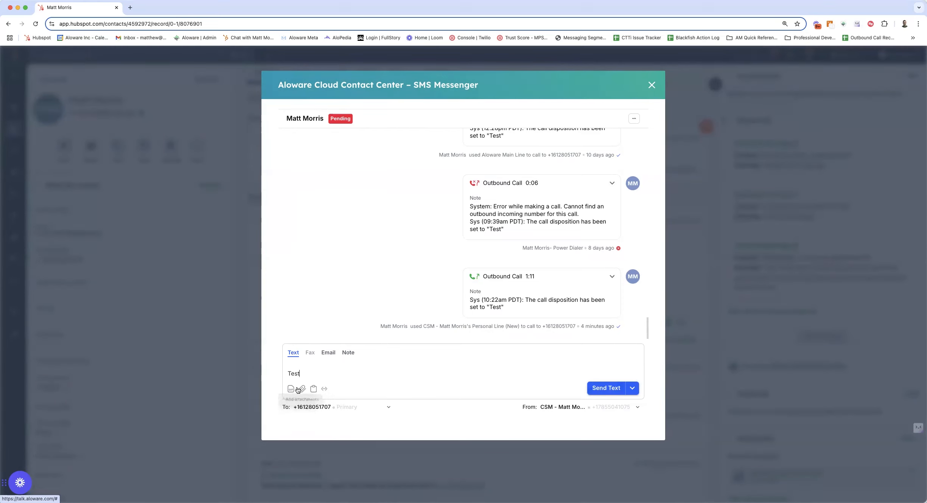
pyautogui.click(325, 390)
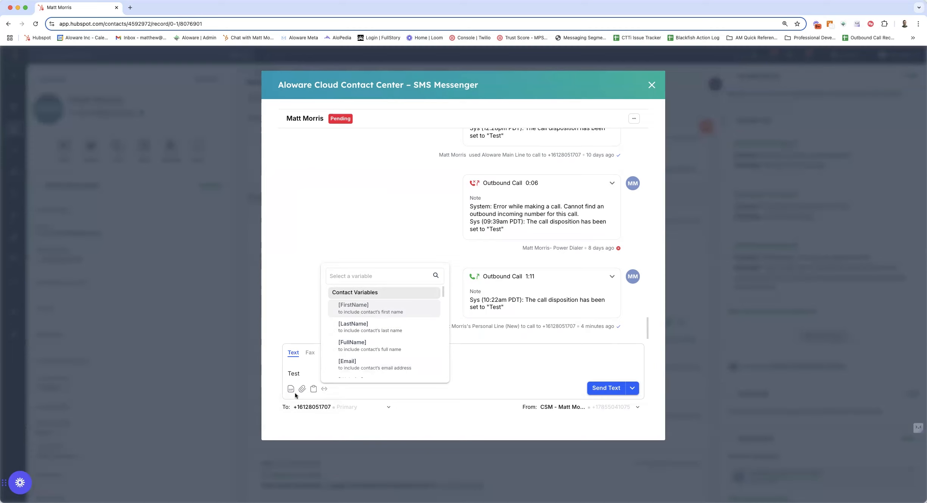
pyautogui.click(315, 372)
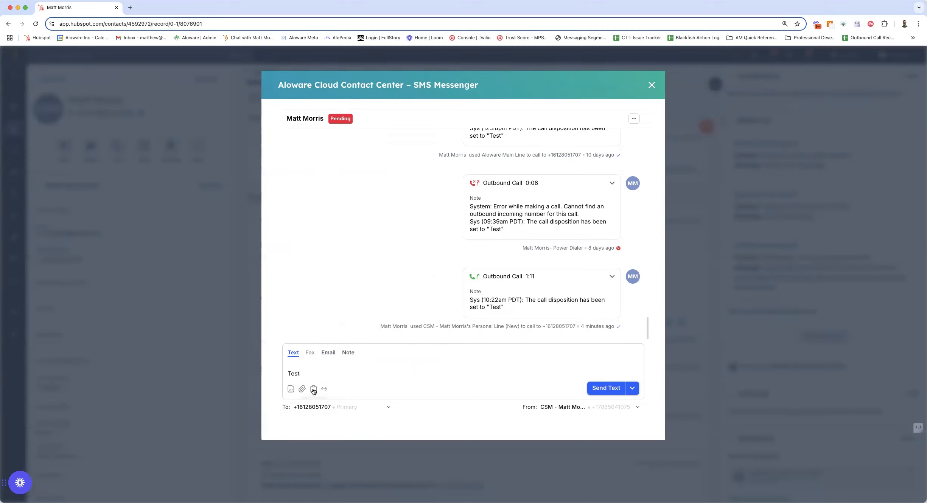
# Examine the form for creating a new SMS template and its variable selector, and close it without saving.
pyautogui.click(313, 389)
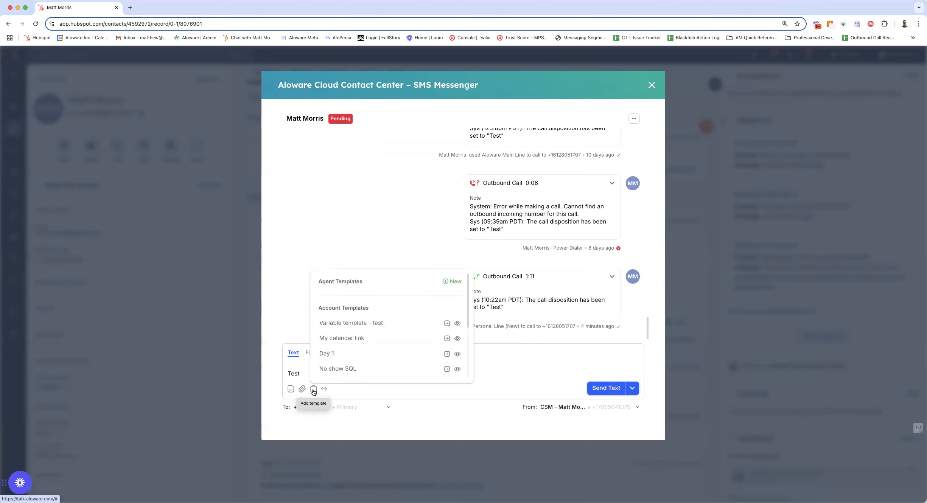
pyautogui.click(452, 282)
pyautogui.click(377, 205)
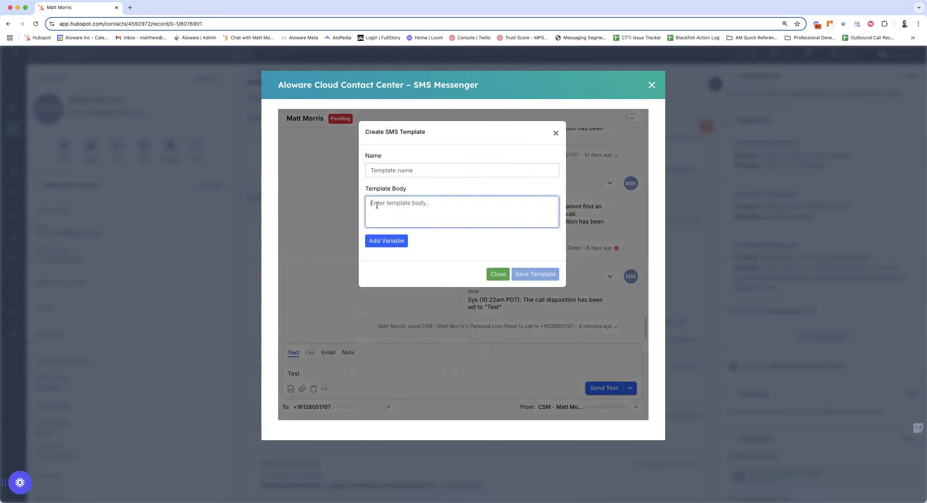
pyautogui.click(378, 241)
pyautogui.click(383, 203)
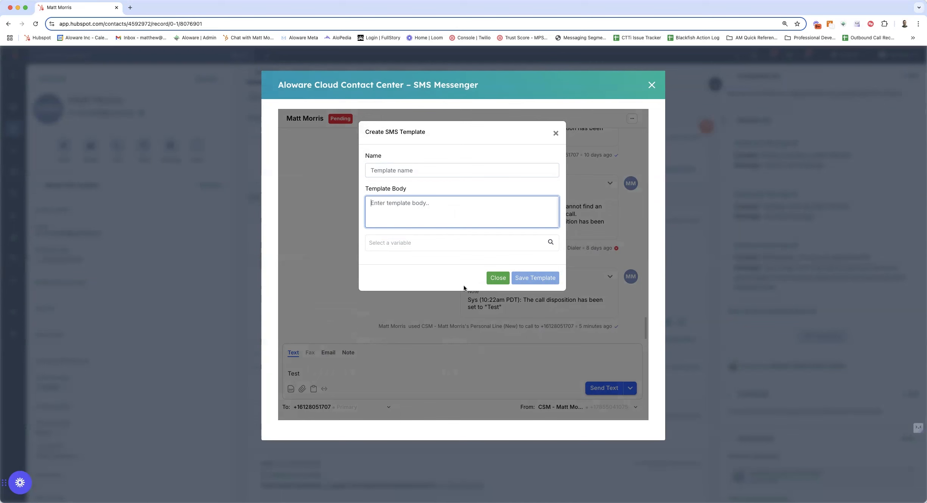
pyautogui.click(498, 277)
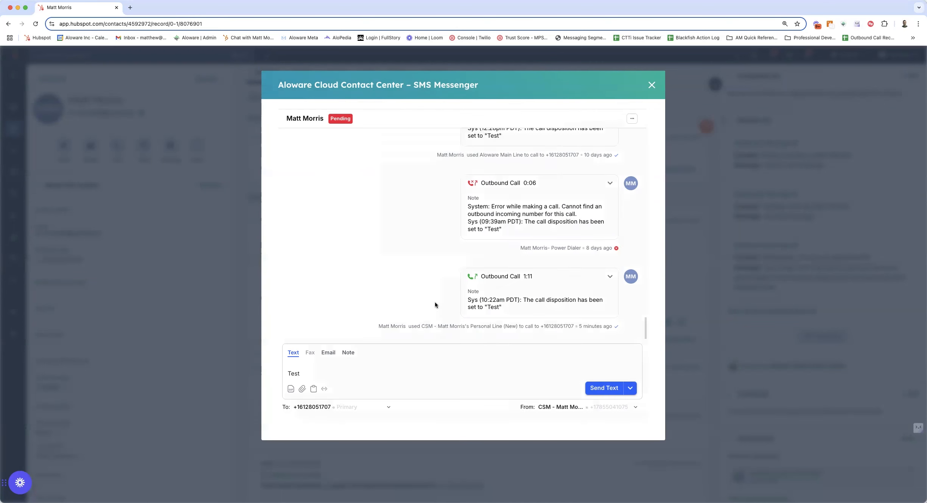
# Preview the contents of the account template "Variable template - test".
pyautogui.click(313, 389)
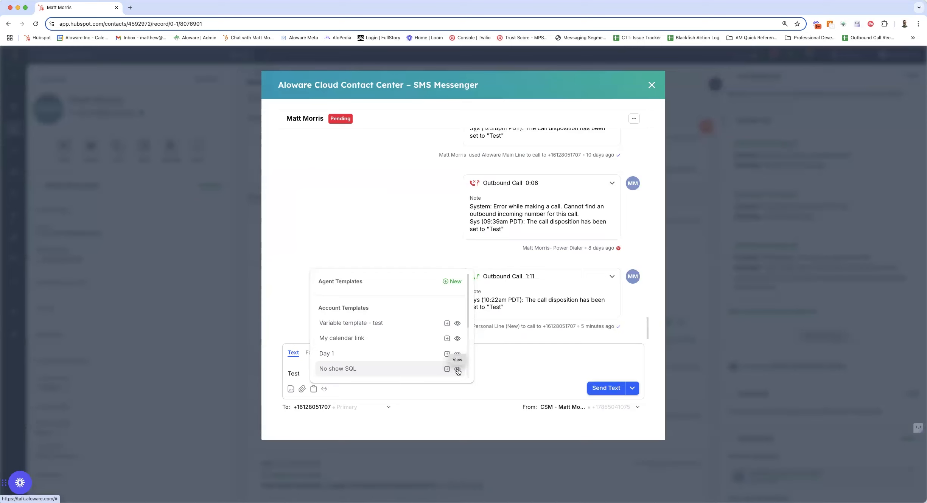
pyautogui.click(457, 324)
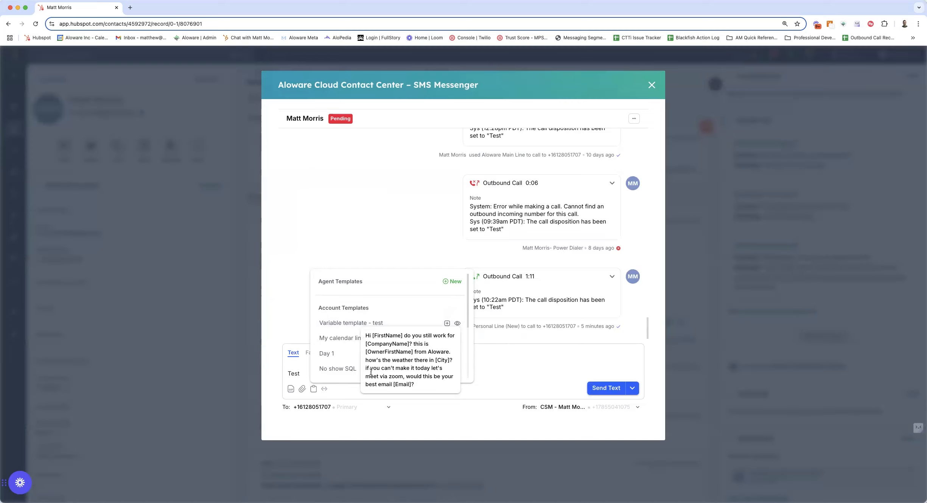
# Insert the account template "Variable template - test", remove the leading word "Test" from the message, and send the text.
pyautogui.click(447, 325)
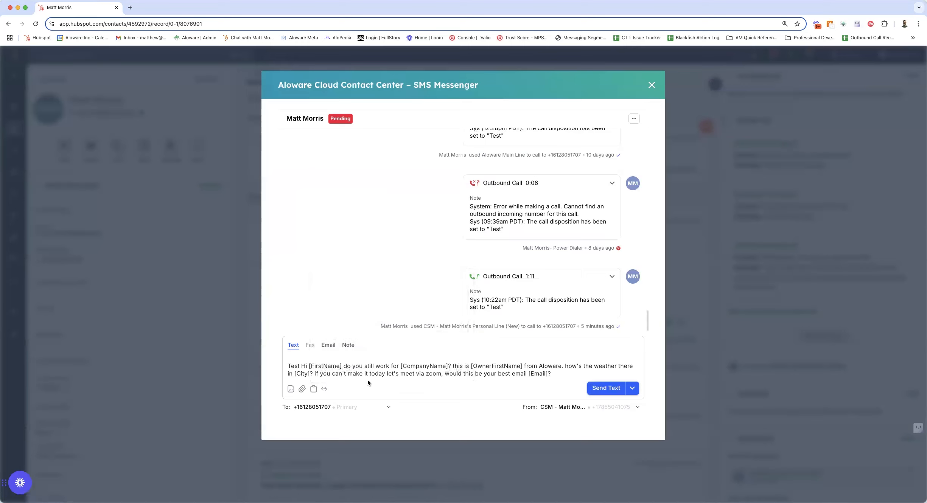
pyautogui.doubleClick(297, 364)
pyautogui.press('BackSpace')
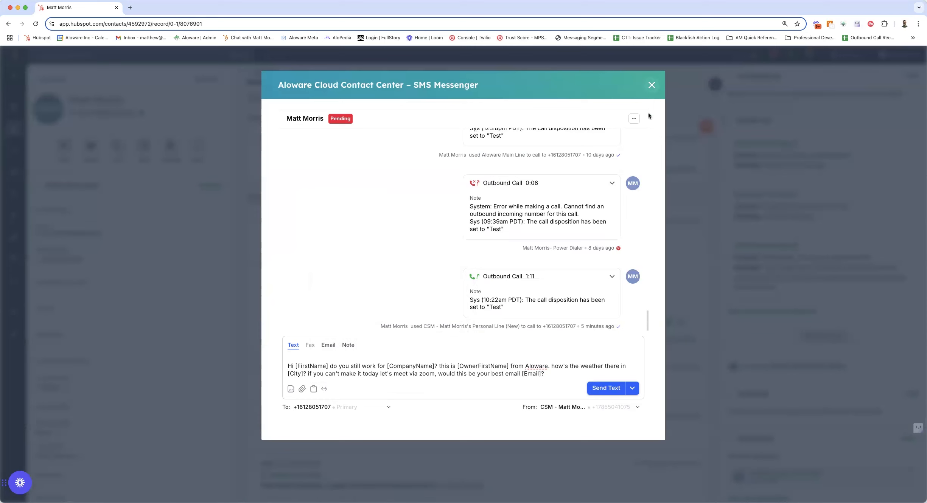
pyautogui.click(608, 387)
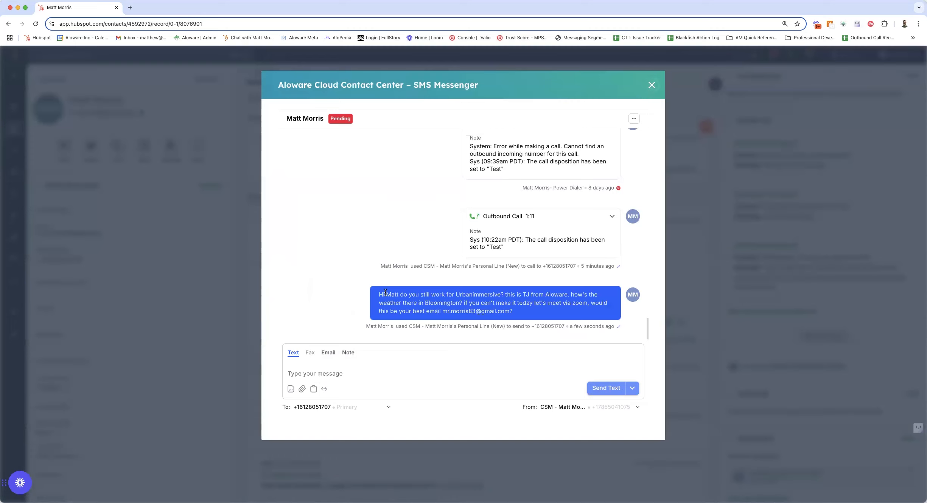
# Check how the first name and company variables were filled in the sent message, and close the SMS Messenger.
pyautogui.moveTo(386, 292); pyautogui.dragTo(395, 293)
pyautogui.moveTo(455, 295); pyautogui.dragTo(530, 295)
pyautogui.click(652, 85)
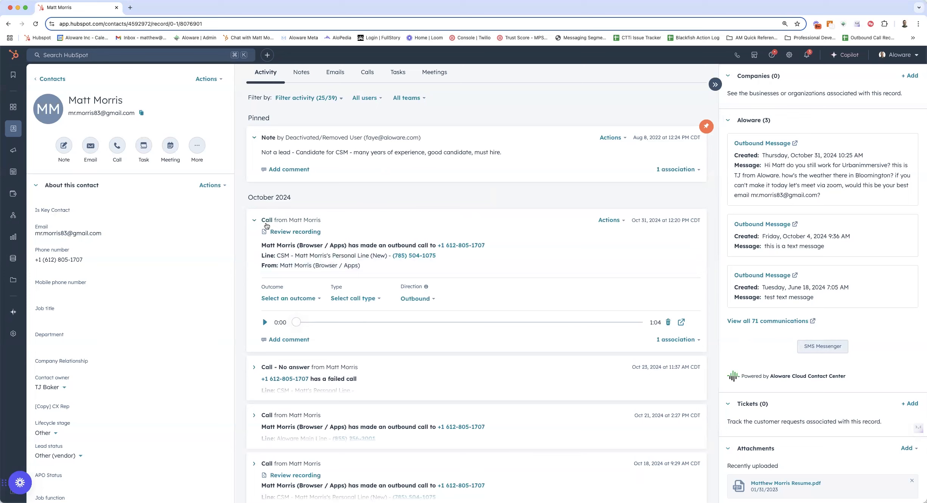
# Reload the contact record and examine the details of the newly logged SMS in the activity timeline.
pyautogui.click(254, 220)
pyautogui.scroll(2, 451, 203)
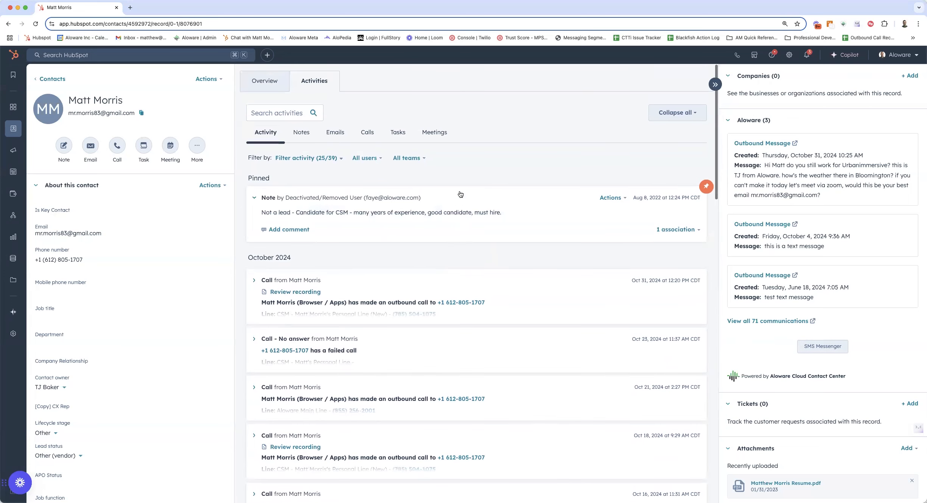
pyautogui.press('super+r')
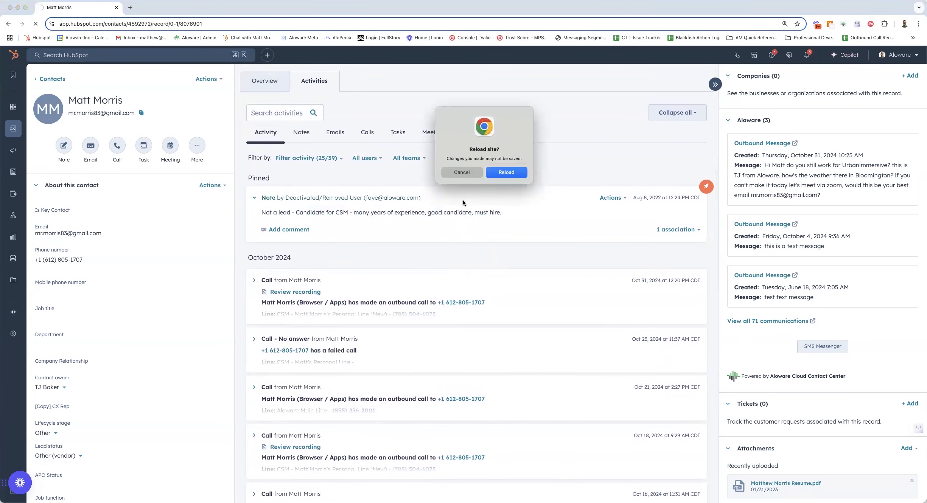
pyautogui.click(501, 175)
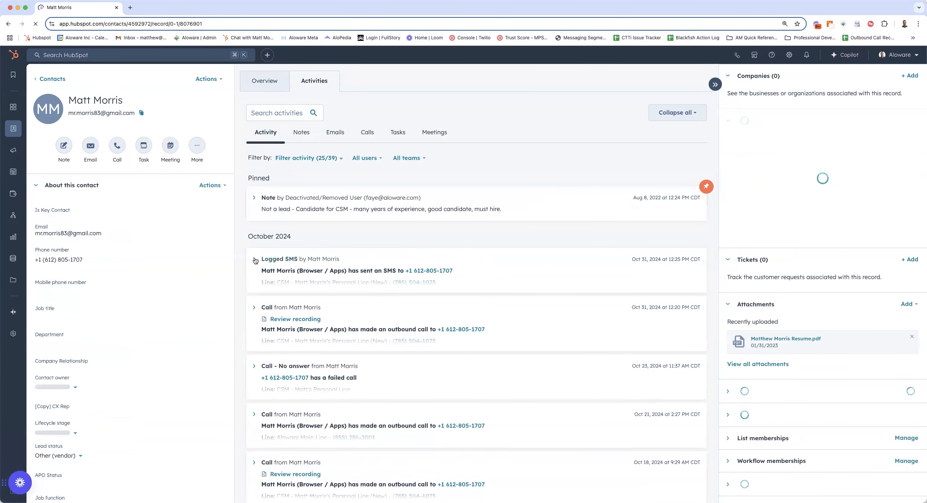
pyautogui.click(255, 260)
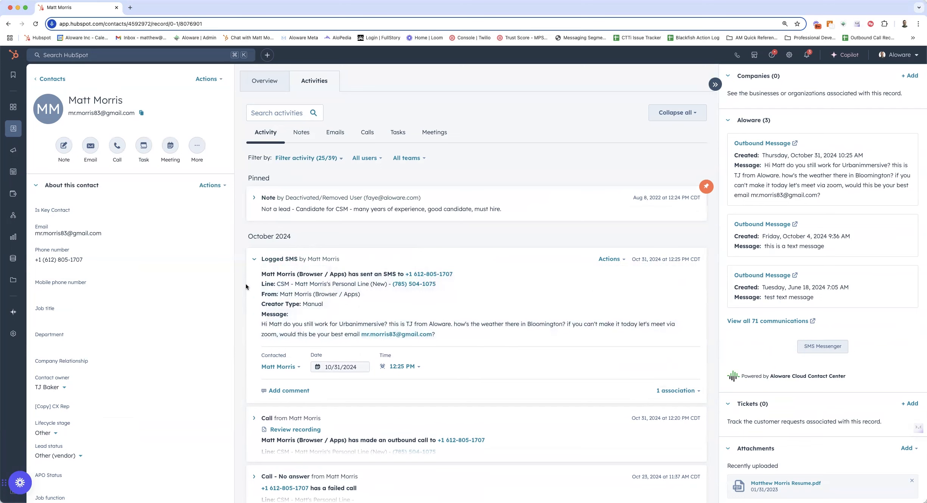
pyautogui.click(254, 259)
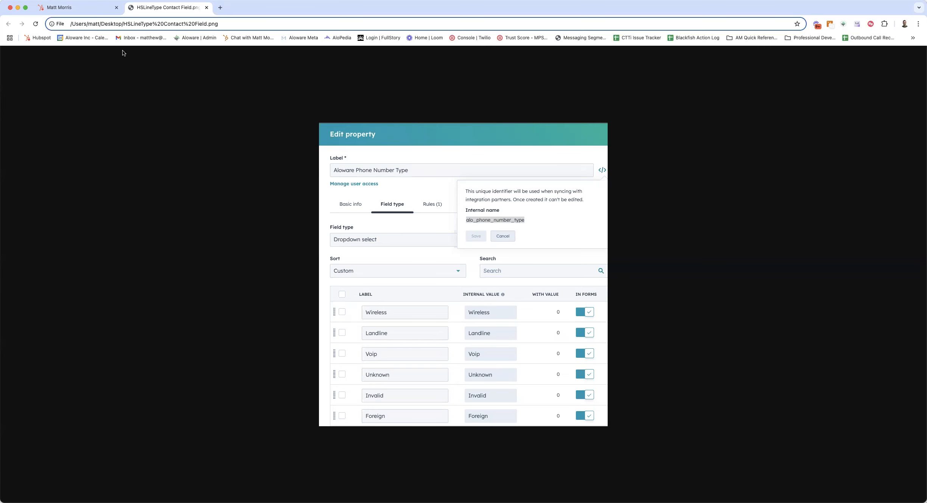
# Return to the contact record and examine the contact's property fields under About this contact.
pyautogui.click(88, 12)
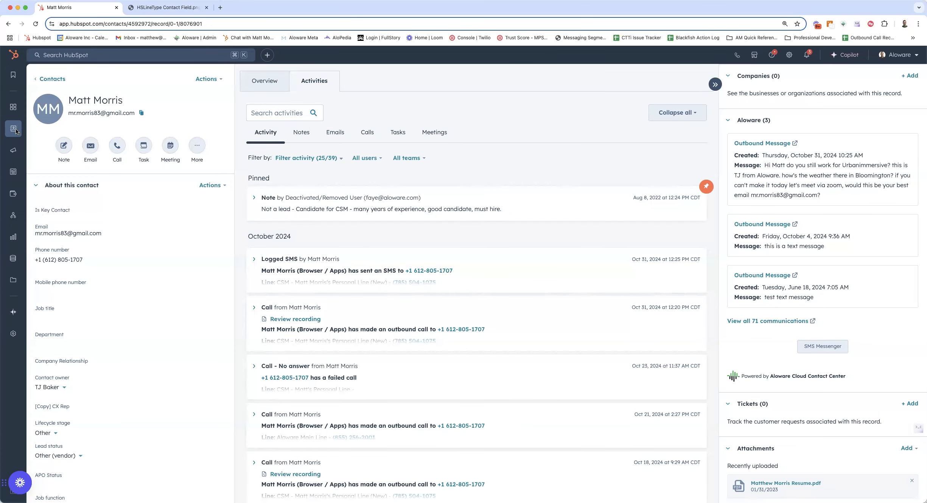
pyautogui.moveTo(18, 132)
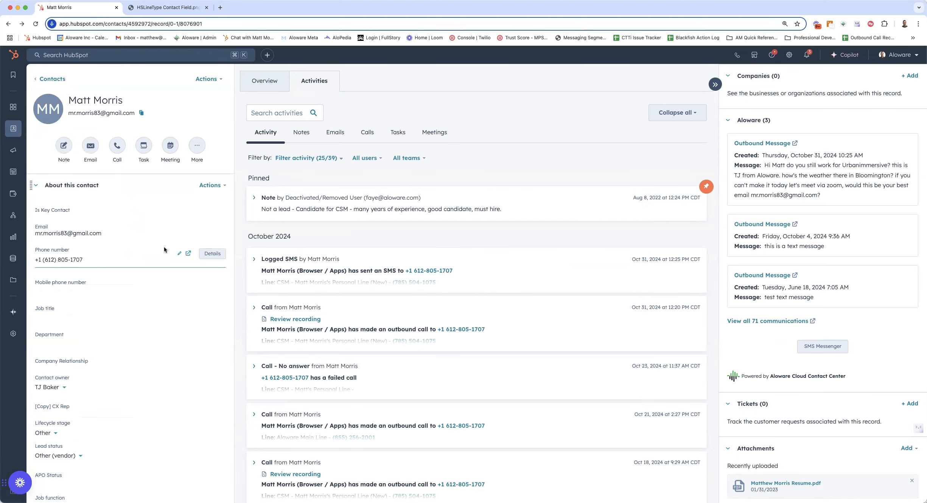
pyautogui.scroll(-3, 132, 369)
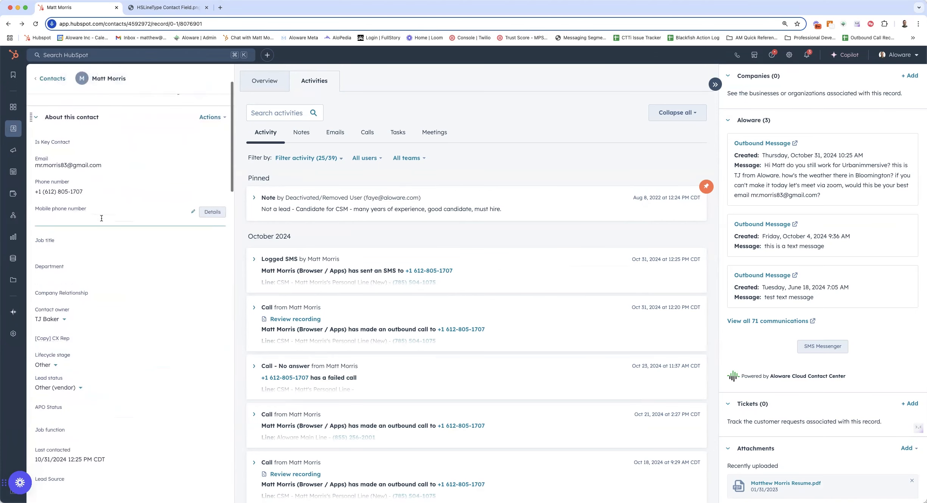
pyautogui.scroll(-2, 125, 344)
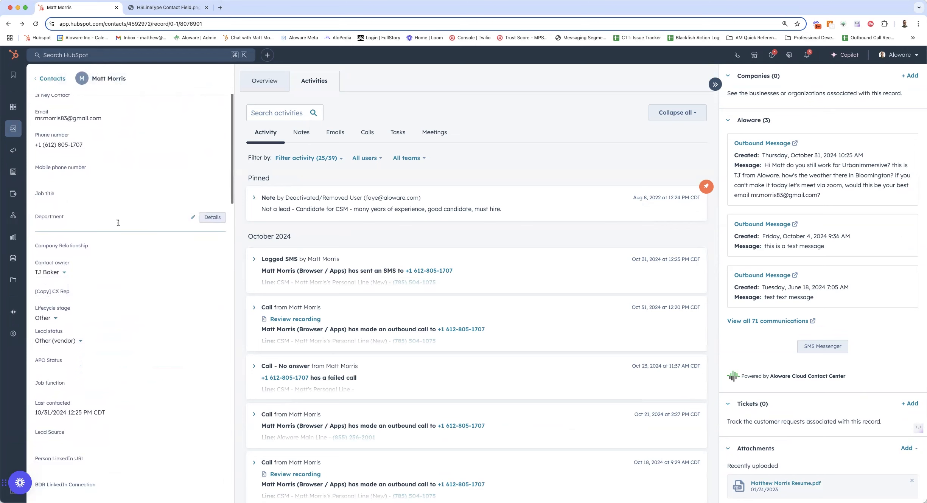
pyautogui.scroll(4, 113, 196)
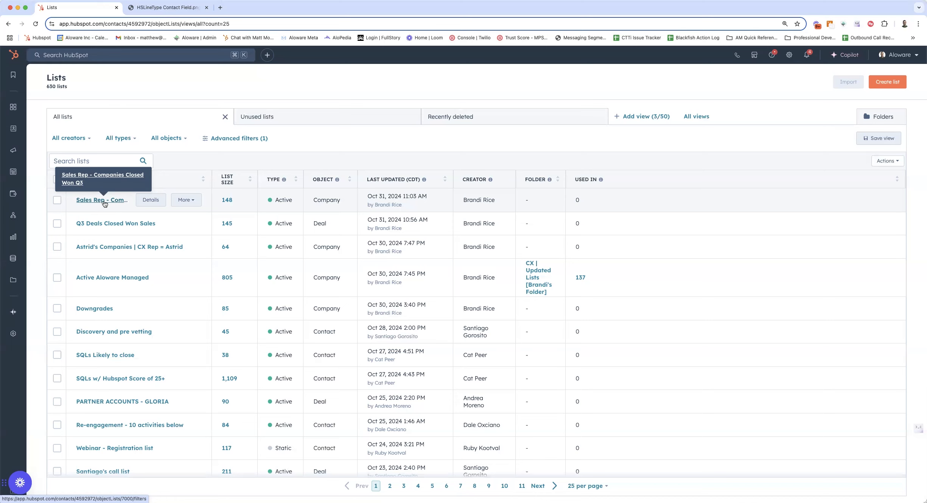
# Go to the automation workflows, search by the workflow owner's first name, and open that person's test workflow.
pyautogui.moveTo(8, 115)
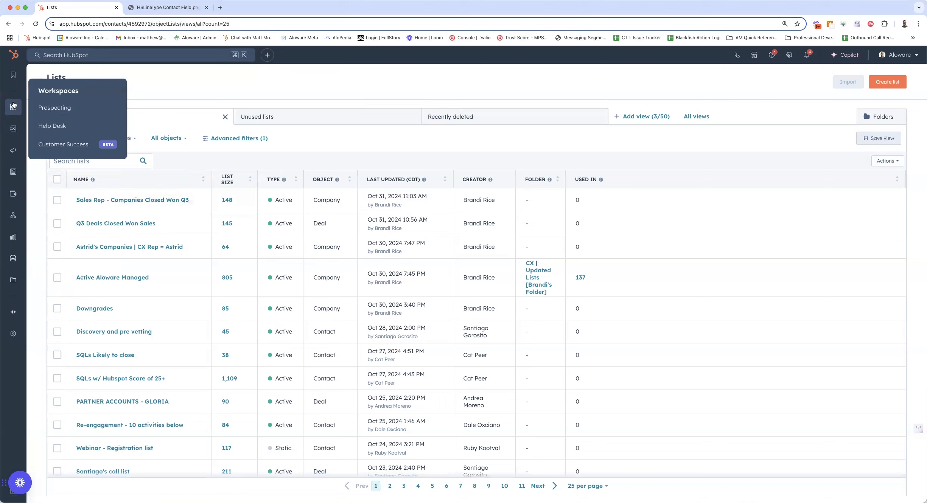
pyautogui.moveTo(12, 215)
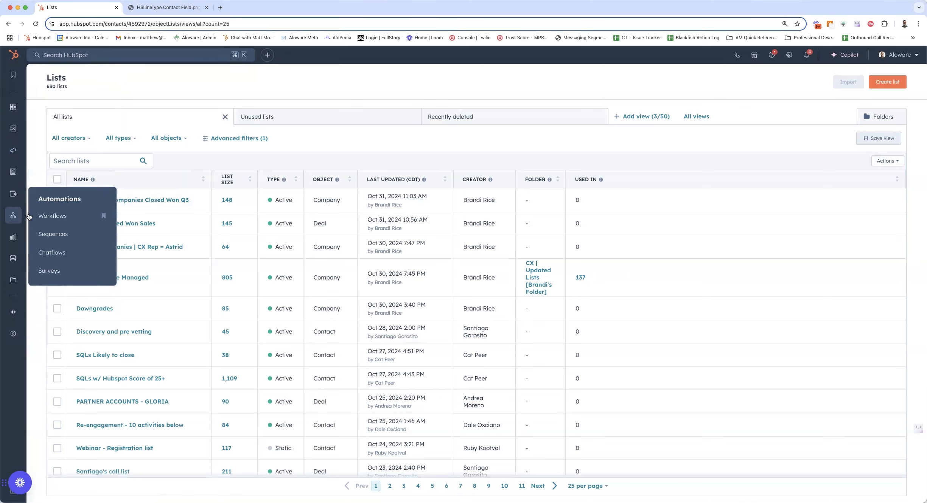
pyautogui.click(51, 216)
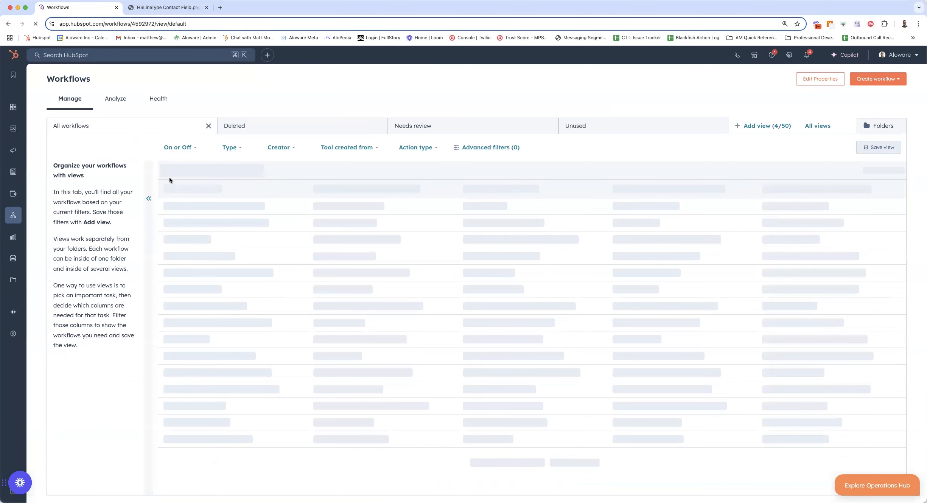
pyautogui.click(199, 169)
pyautogui.write('matt')
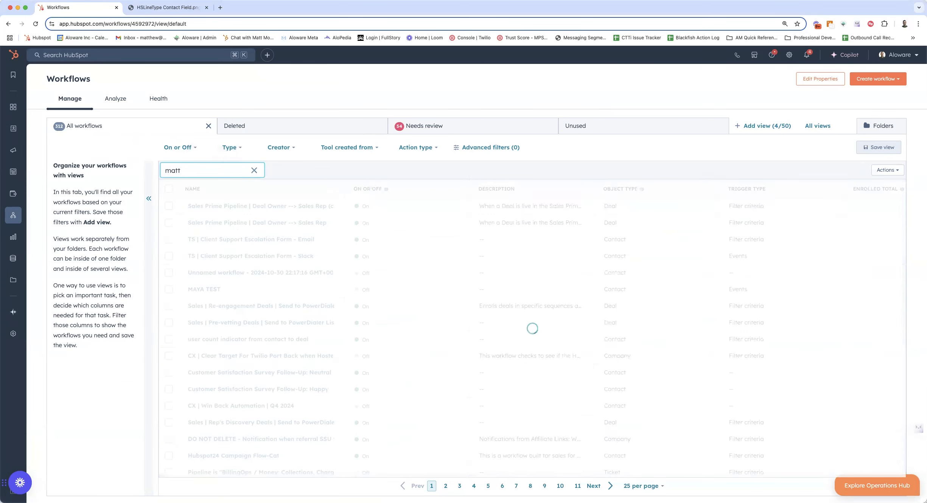
pyautogui.click(210, 206)
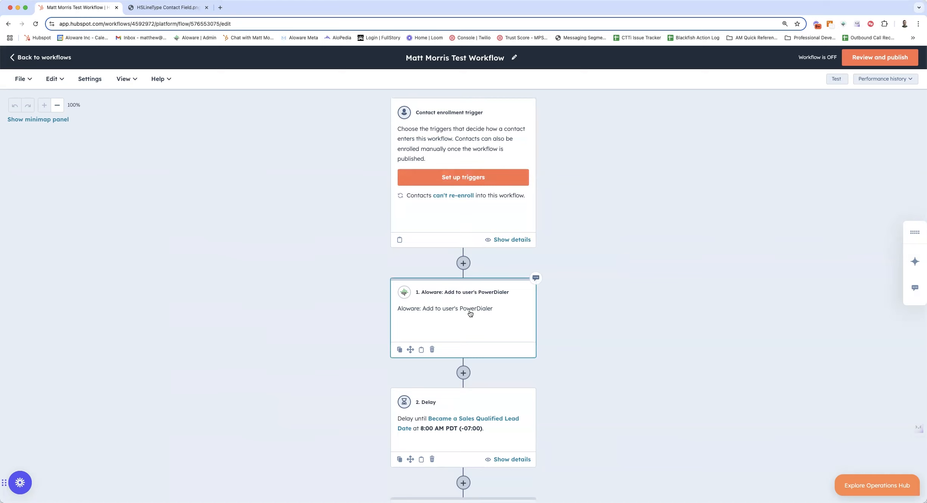
# Start adding an action between the enrollment trigger and the first PowerDialer action, search for "al", and examine the Aloware Cloud Contact Center actions.
pyautogui.scroll(-3, 358, 292)
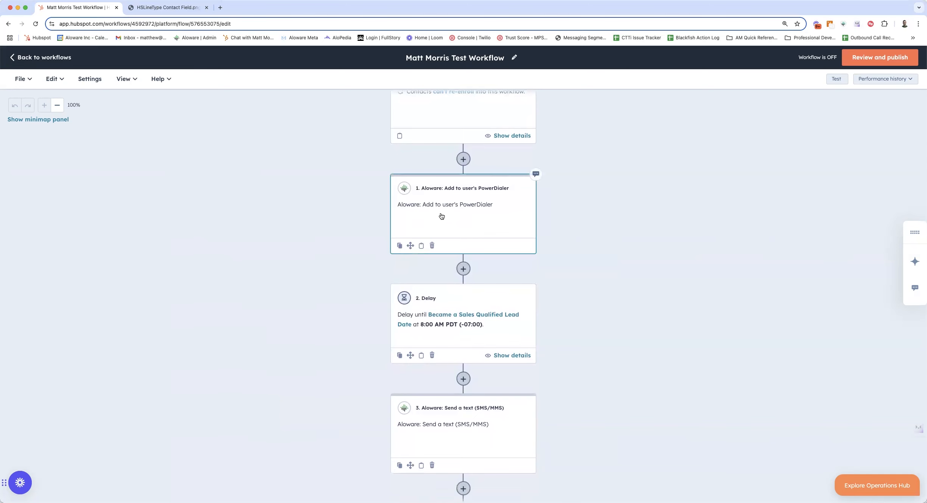
pyautogui.click(463, 159)
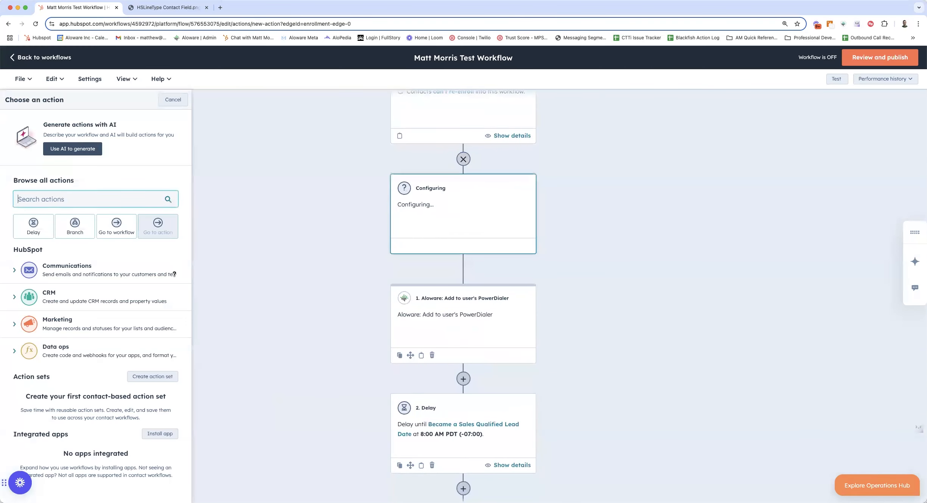
pyautogui.write('al')
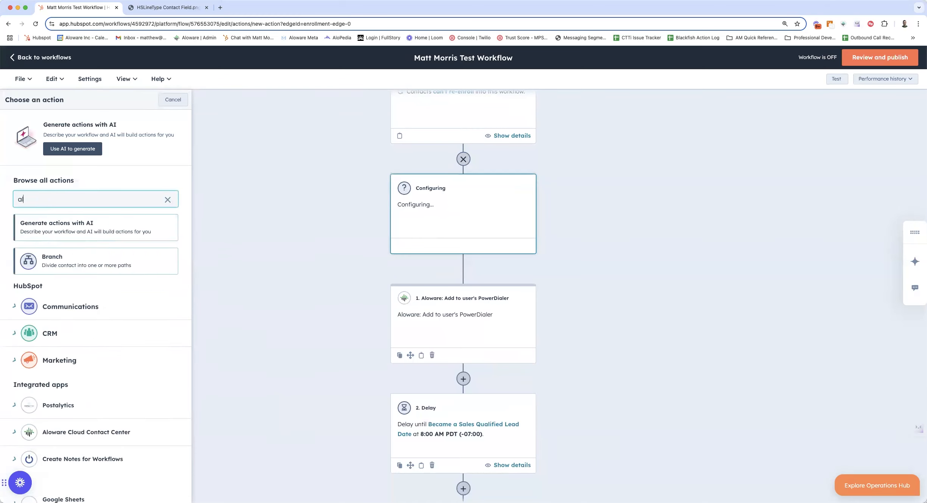
pyautogui.scroll(-20, 96, 212)
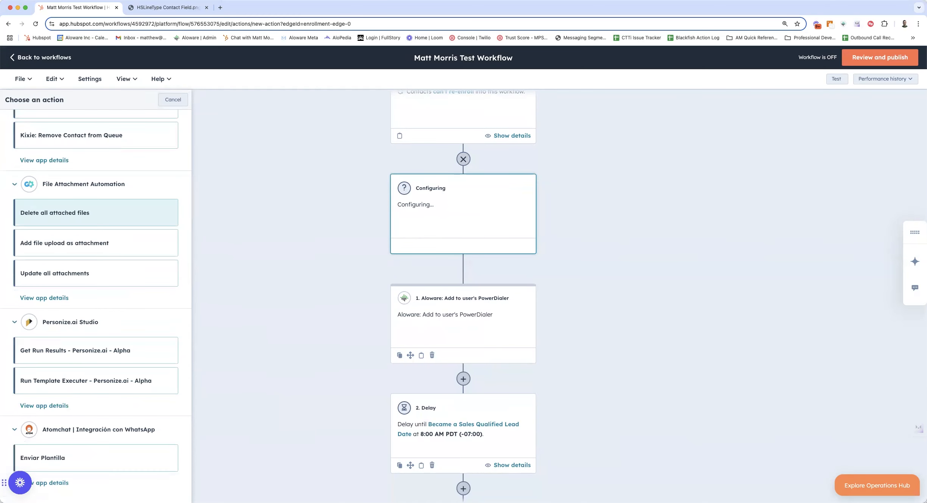
pyautogui.scroll(20, 91, 280)
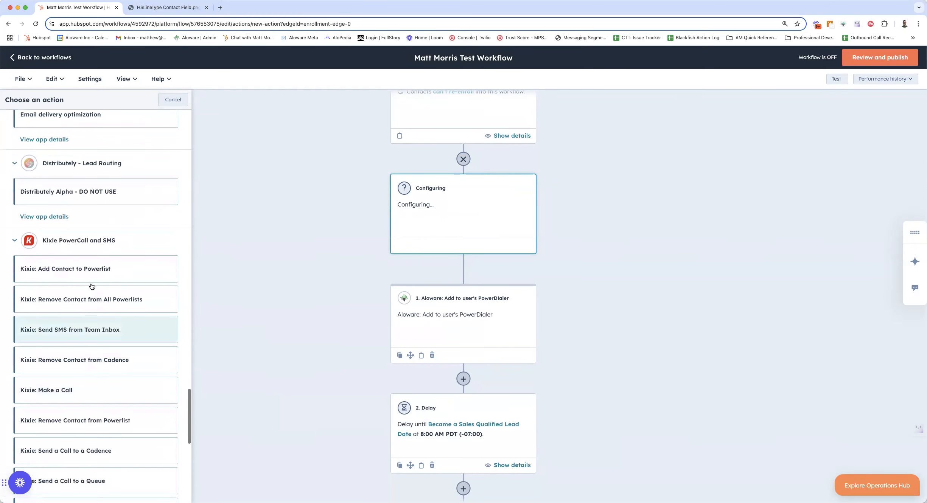
pyautogui.scroll(12, 92, 282)
pyautogui.scroll(-1, 44, 206)
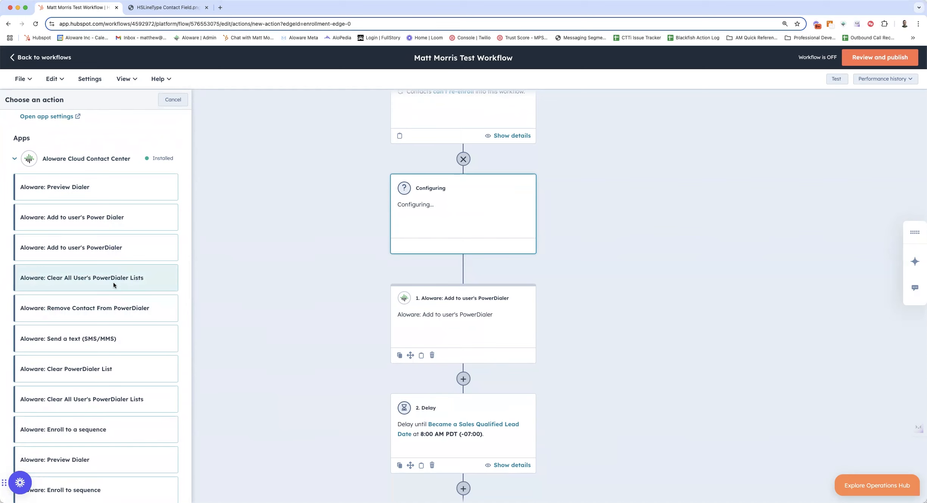
pyautogui.scroll(-1, 38, 329)
pyautogui.scroll(-2, 39, 334)
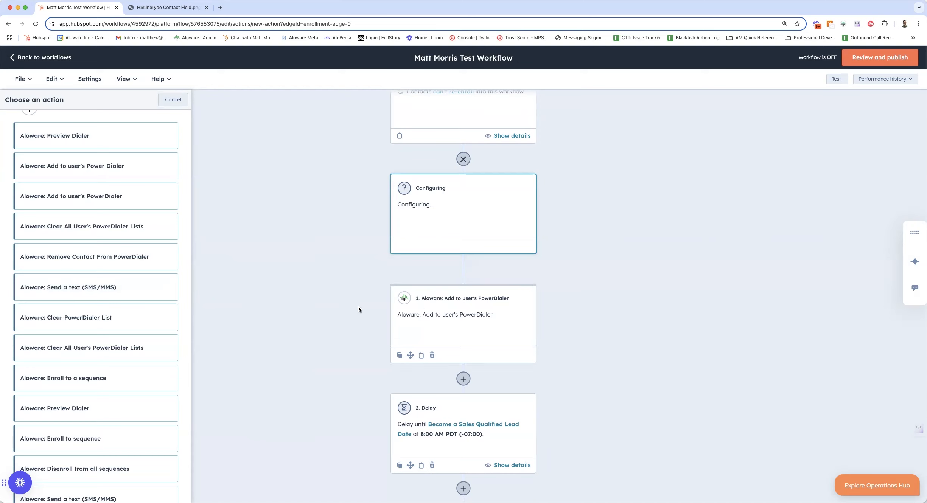
# Review the workflow's enrollment trigger and existing PowerDialer, delay and text actions alongside the available Aloware actions.
pyautogui.scroll(3, 364, 192)
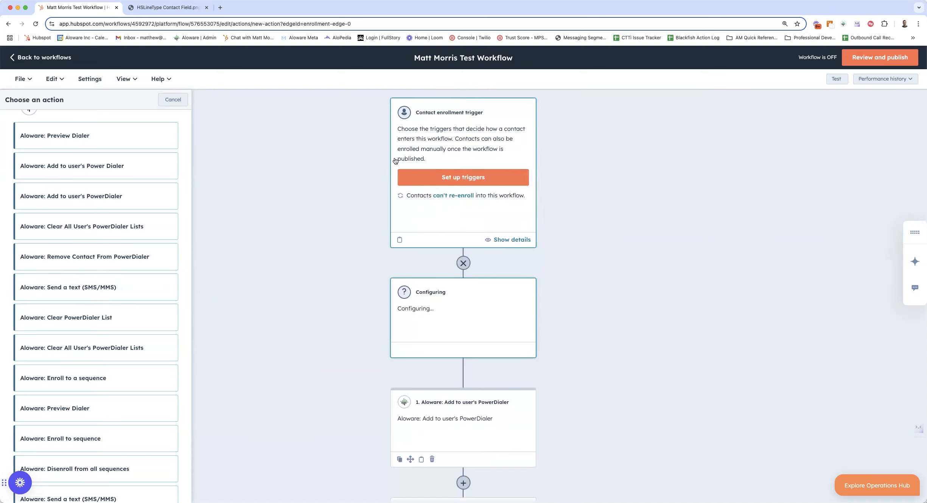
pyautogui.scroll(-4, 367, 329)
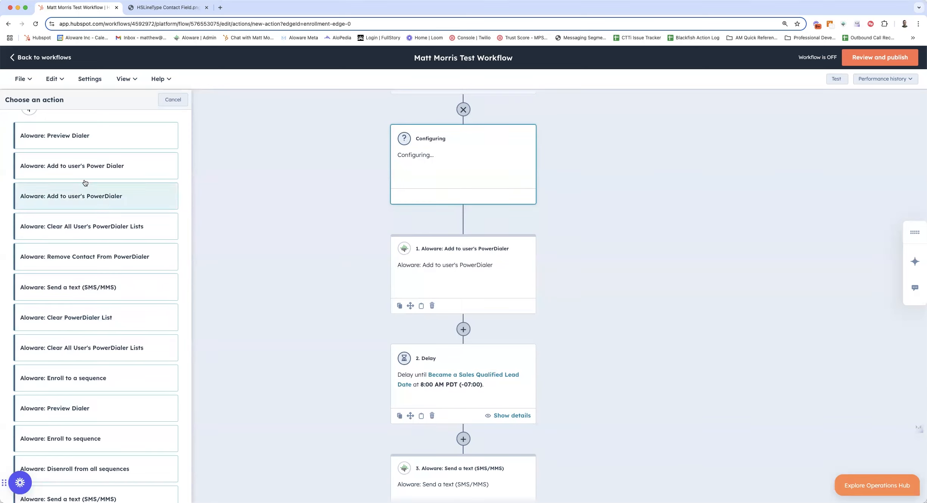
pyautogui.scroll(-1, 110, 401)
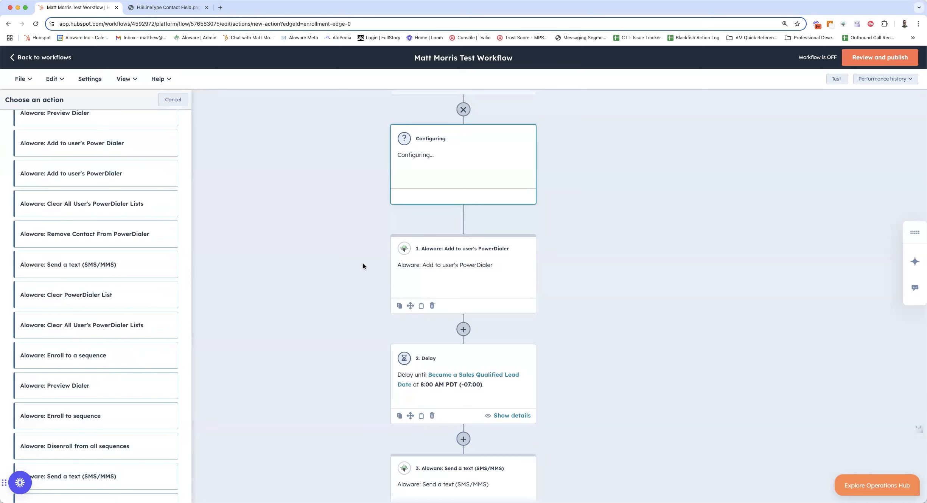
pyautogui.scroll(2, 363, 264)
pyautogui.scroll(2, 357, 316)
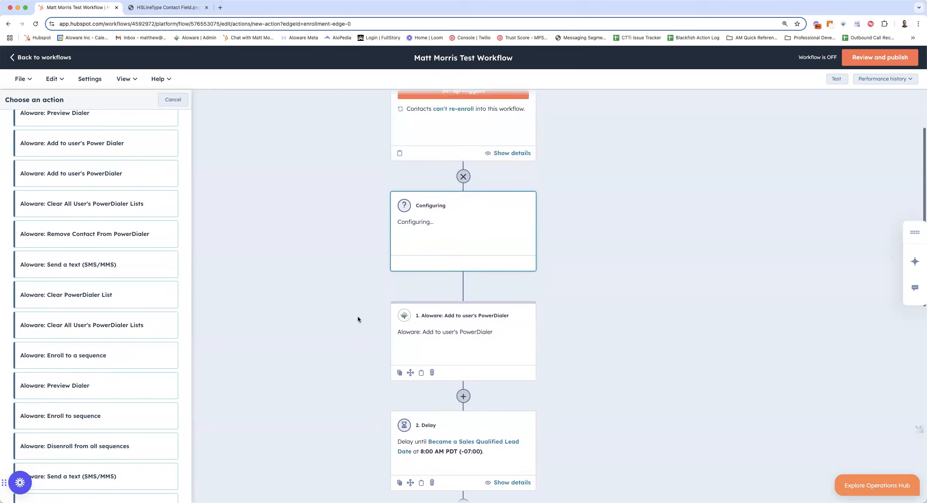
pyautogui.scroll(2, 356, 318)
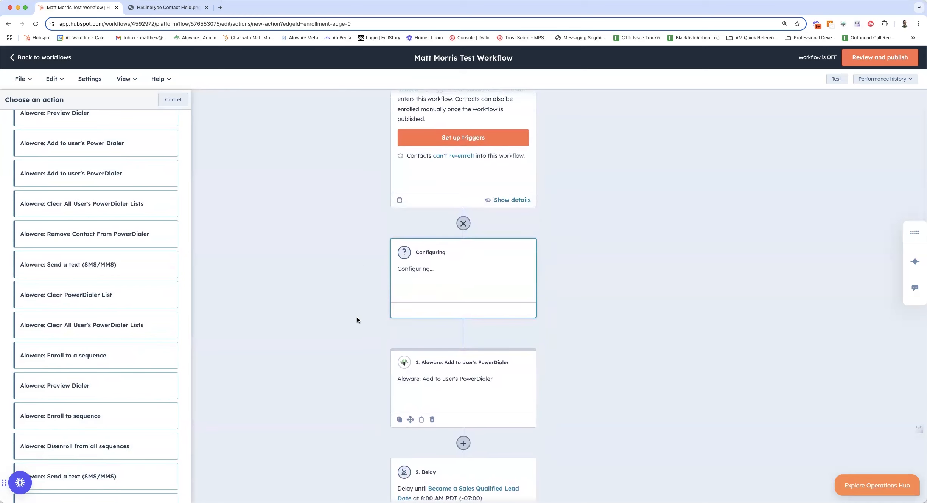
pyautogui.scroll(2, 357, 317)
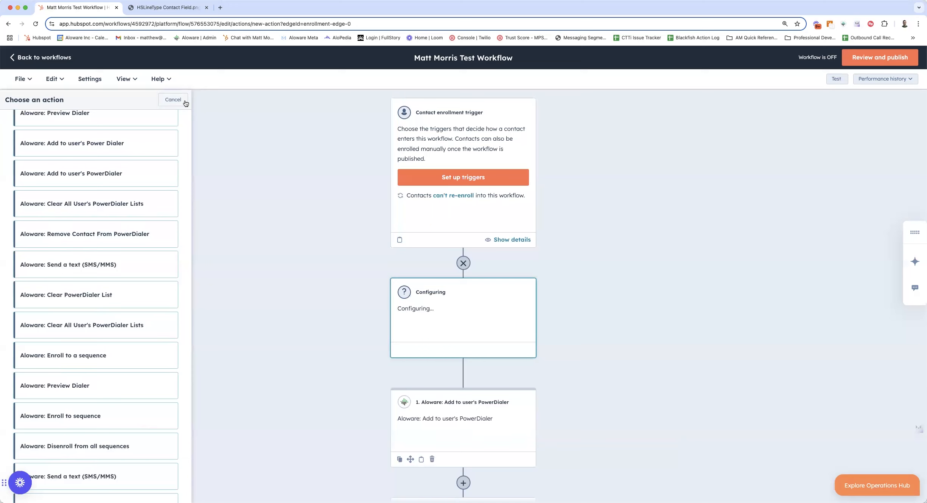
# Leave the action selection and open the settings of the existing "Aloware: Add to user's PowerDialer" action.
pyautogui.scroll(6, 107, 206)
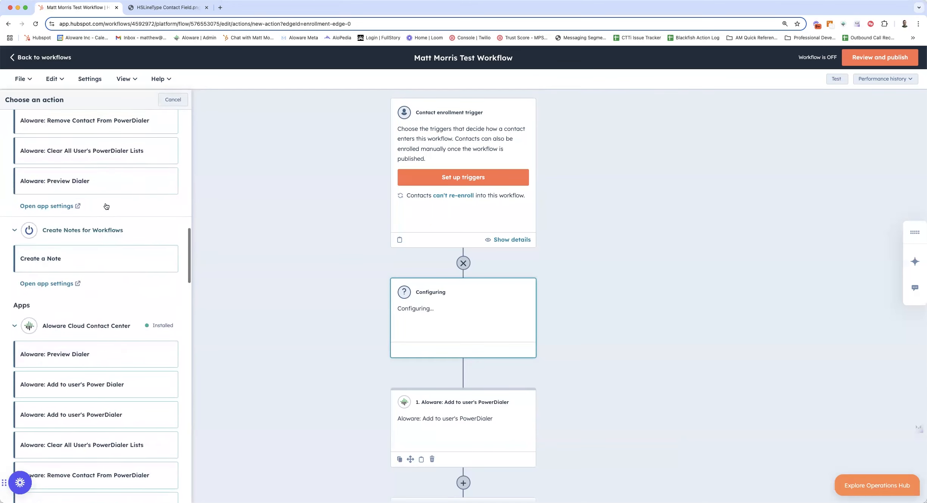
pyautogui.scroll(5, 106, 206)
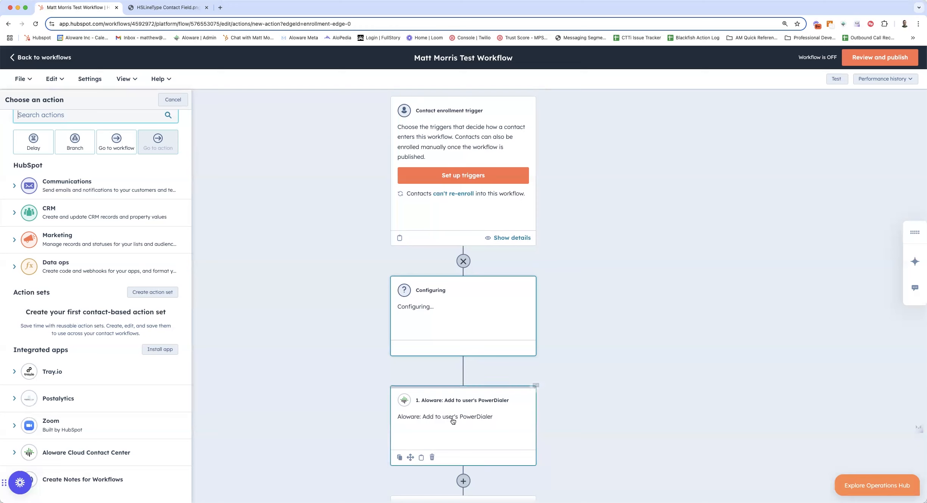
pyautogui.scroll(-3, 435, 340)
pyautogui.click(457, 343)
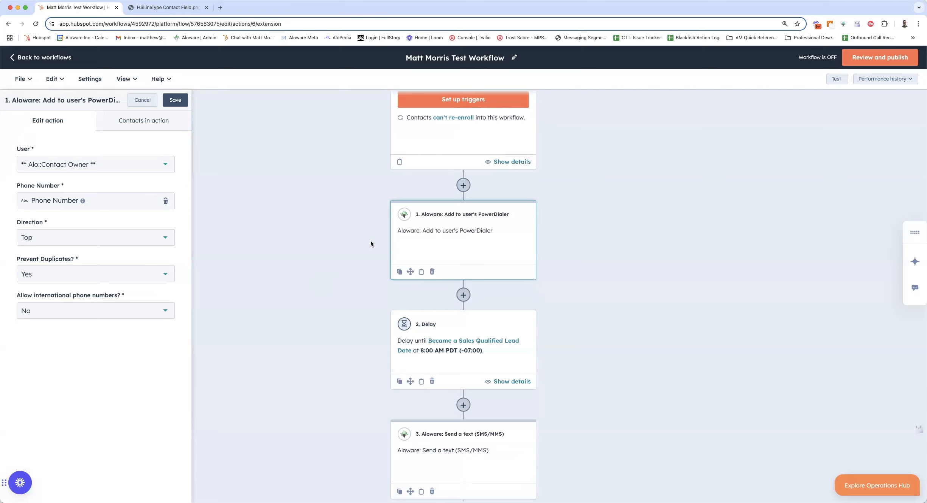
# Insert a branch based on AND/OR logic between the enrollment trigger and the first "Aloware: Add to user's PowerDialer" action.
pyautogui.scroll(3, 385, 246)
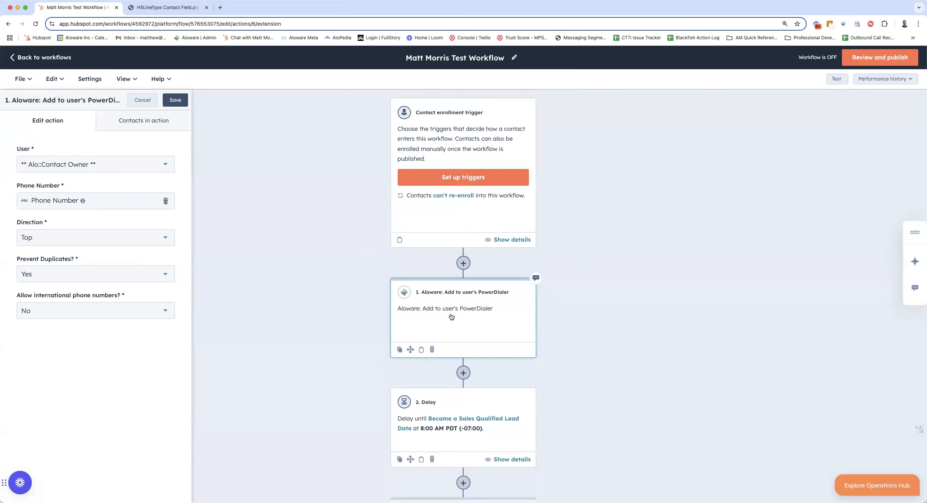
pyautogui.scroll(-2, 357, 321)
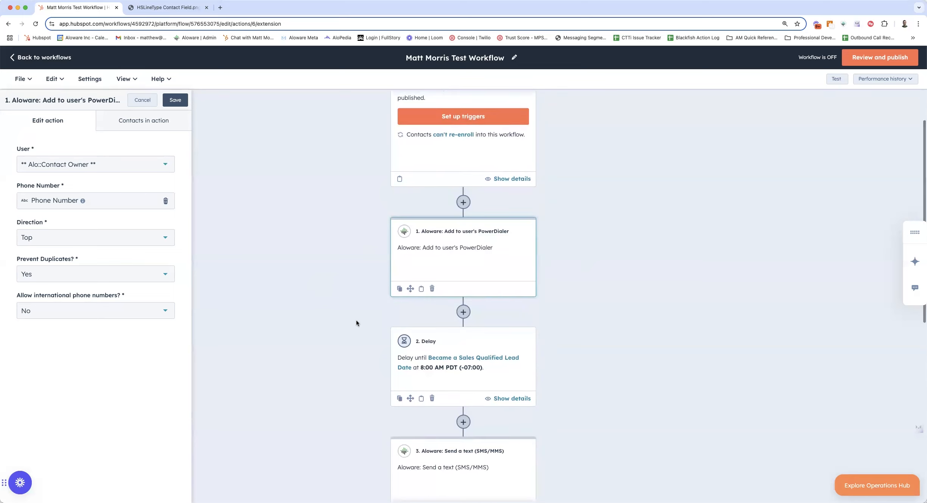
pyautogui.scroll(-1, 357, 323)
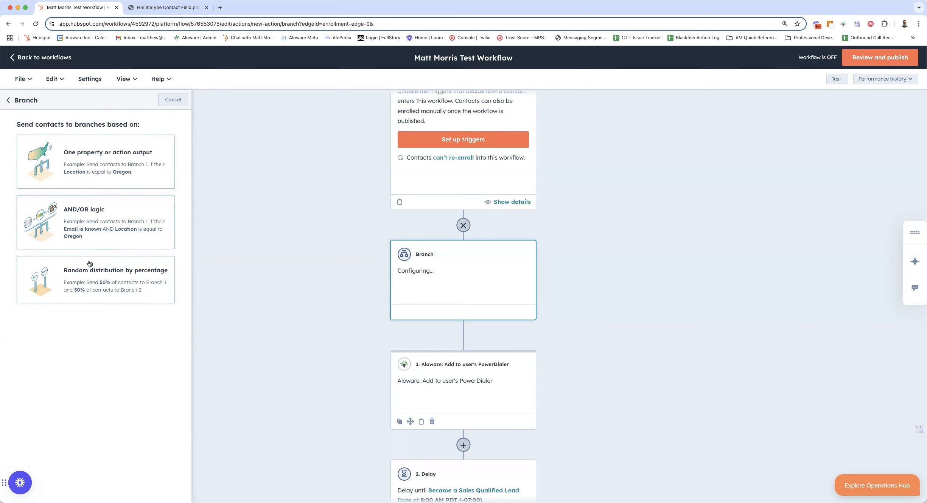
pyautogui.click(110, 273)
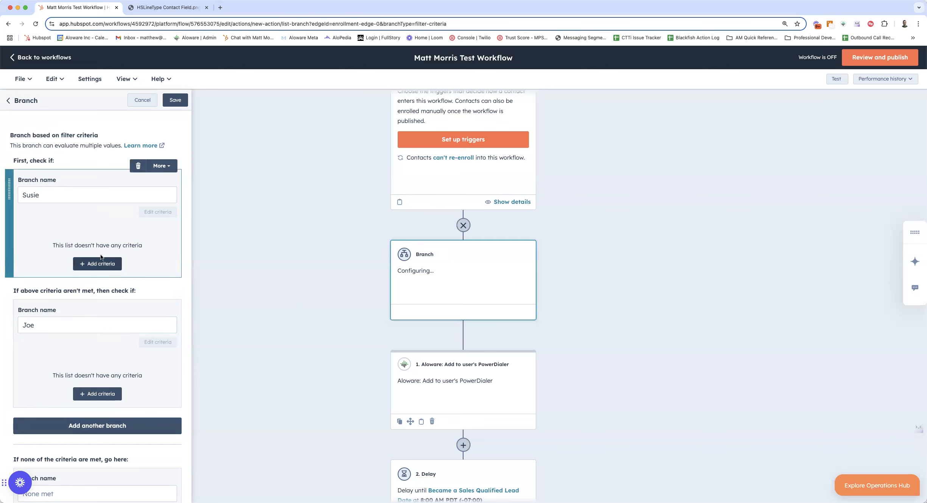
# Start adding criteria to the first branch, search the contact properties for "cx", and leave the criteria selection without choosing a property.
pyautogui.click(99, 263)
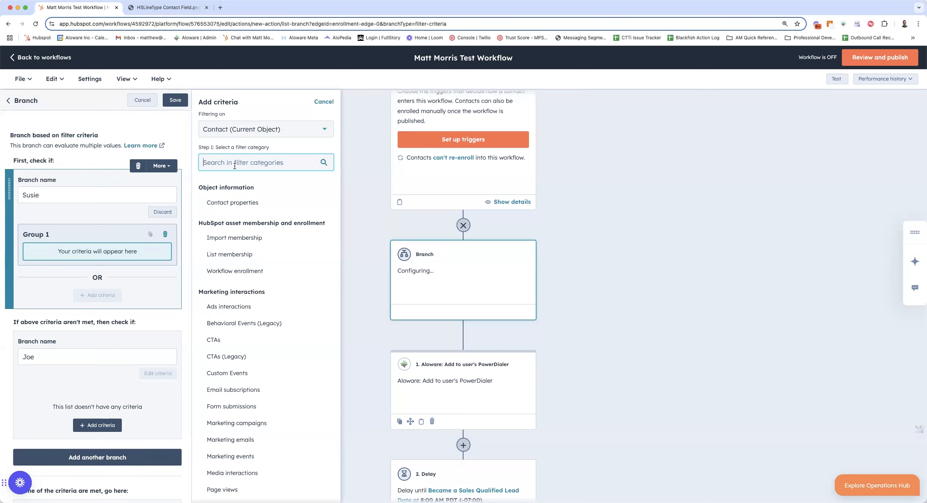
pyautogui.click(326, 203)
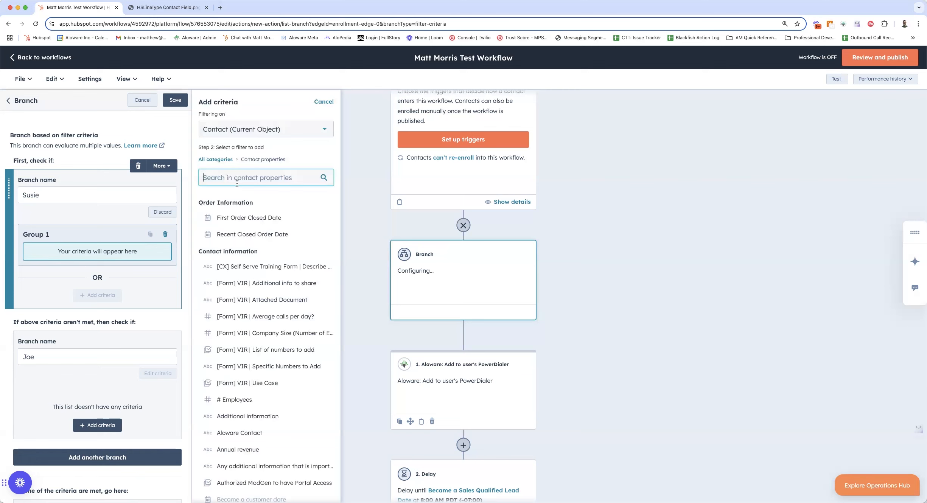
pyautogui.write('cx')
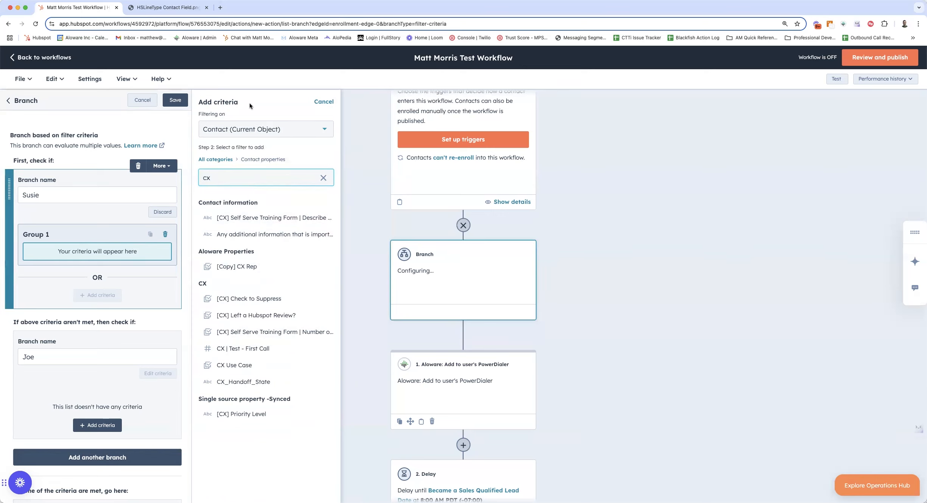
pyautogui.click(320, 101)
pyautogui.scroll(-1, 89, 344)
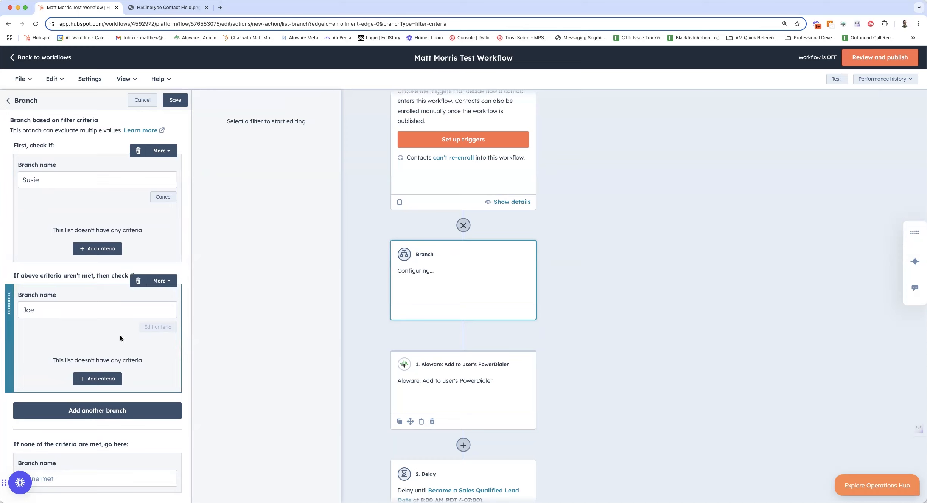
# Review the branch being configured together with the PowerDialer, delay and text actions that follow it.
pyautogui.scroll(-4, 479, 378)
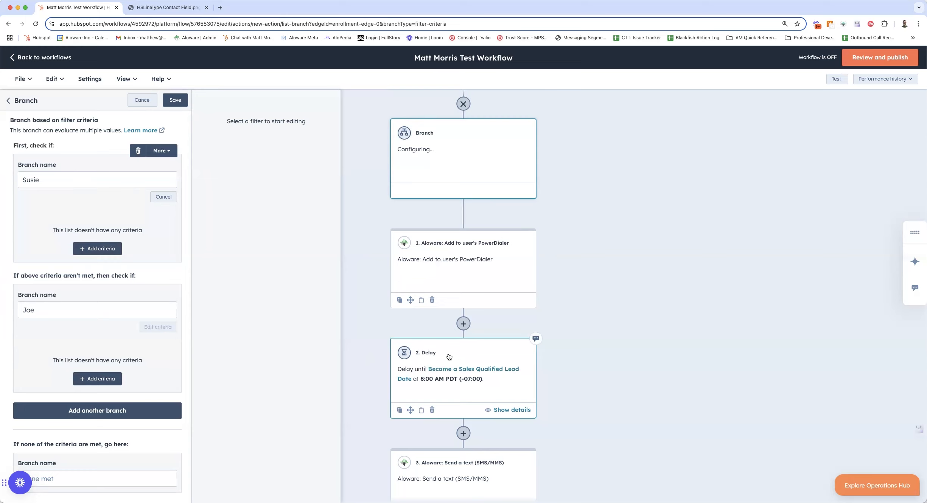
pyautogui.scroll(-2, 379, 368)
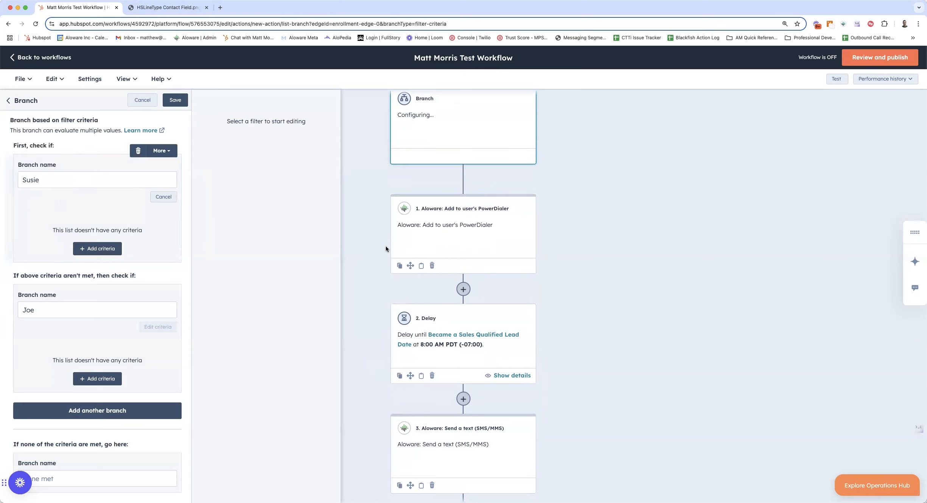
pyautogui.scroll(-2, 380, 374)
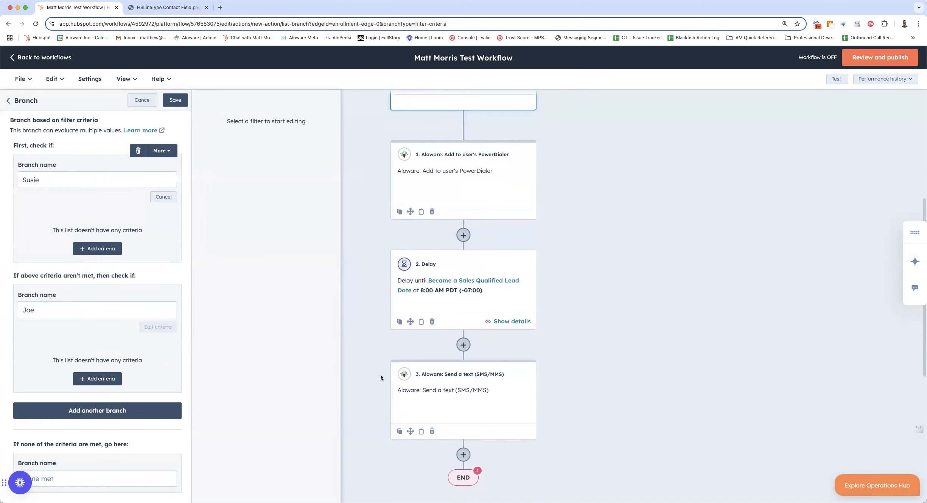
pyautogui.scroll(3, 375, 309)
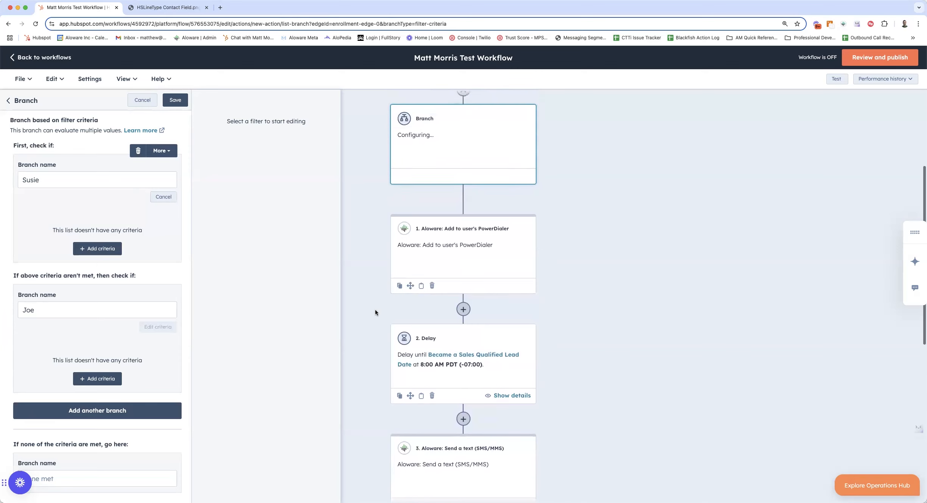
pyautogui.scroll(4, 375, 309)
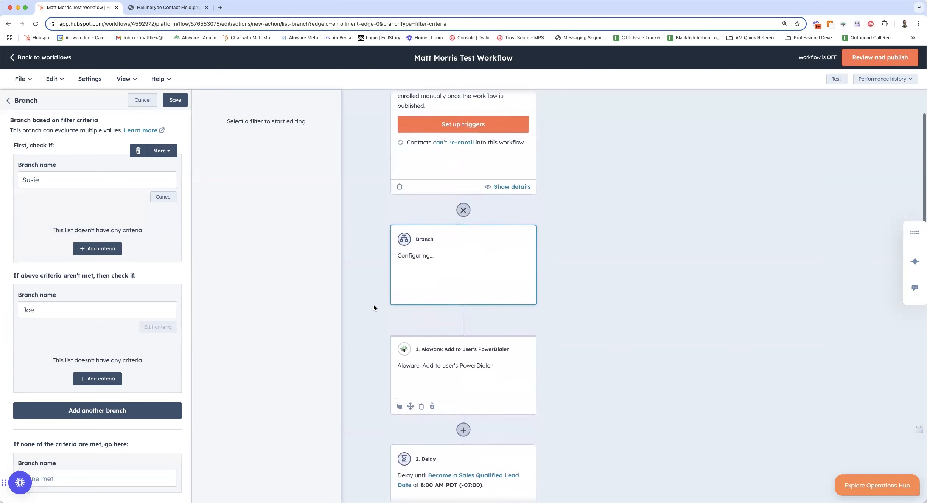